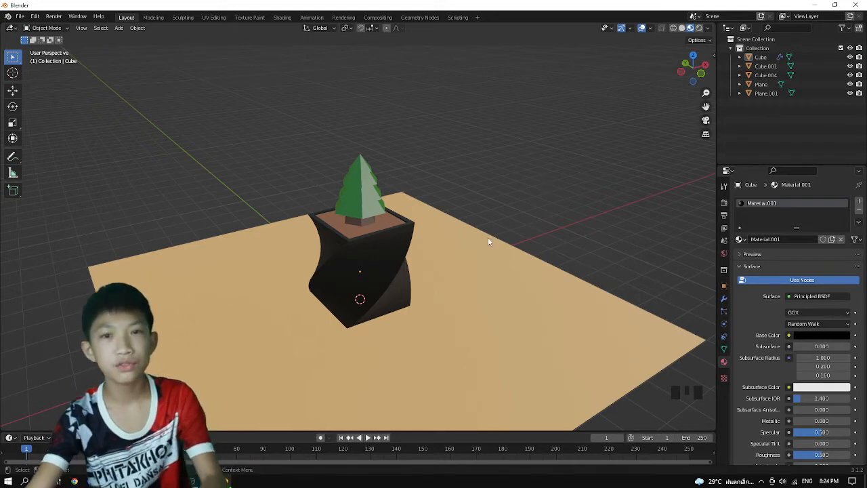
middle_click_drag(483, 261, 502, 245)
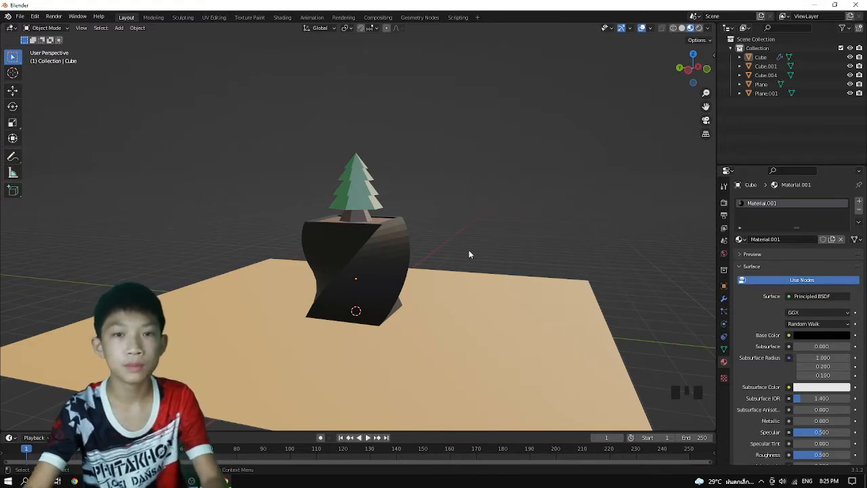
left_click(364, 245)
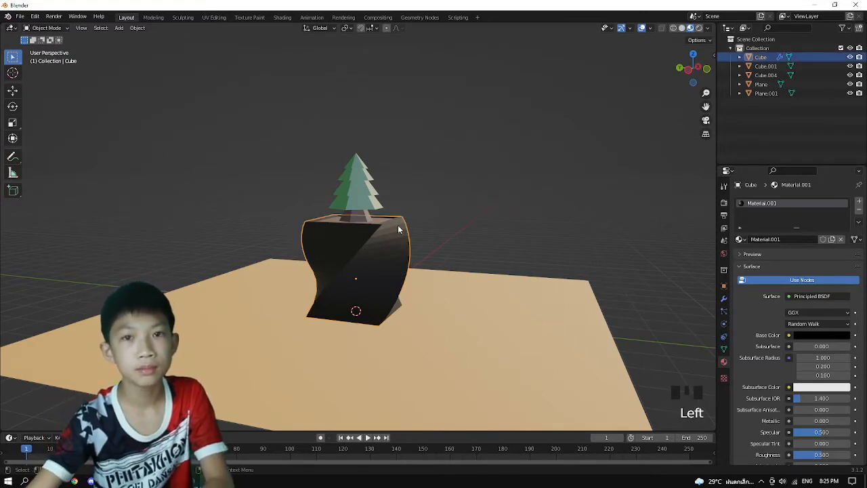
scroll(413, 237, "up", 5)
scroll(465, 244, "down", 1)
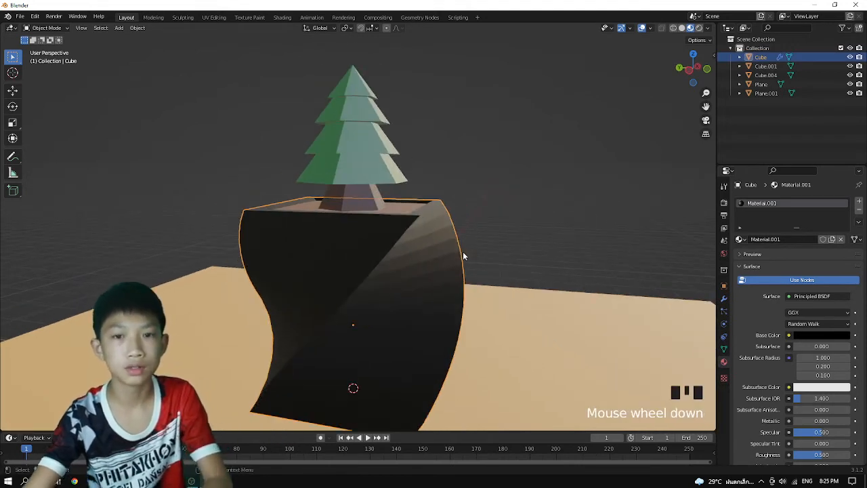
left_click(494, 223)
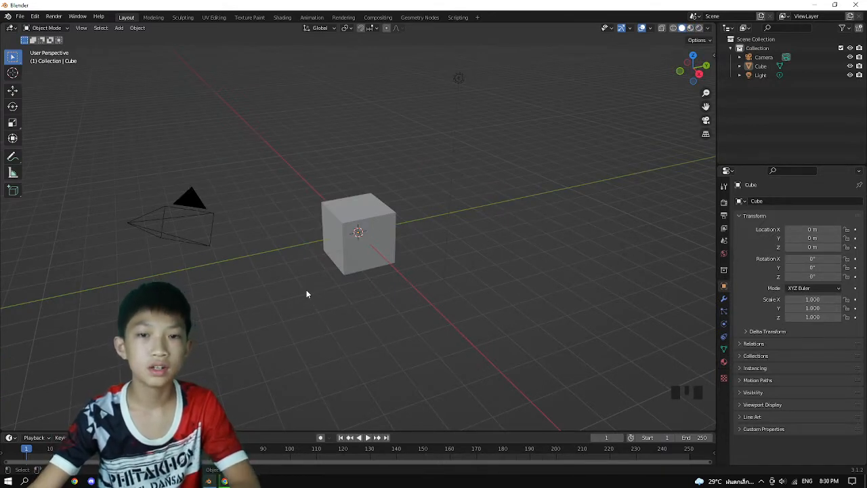
Step: Delete the camera and the light from the default scene, keeping only the cube
left_click_drag(169, 285, 214, 153)
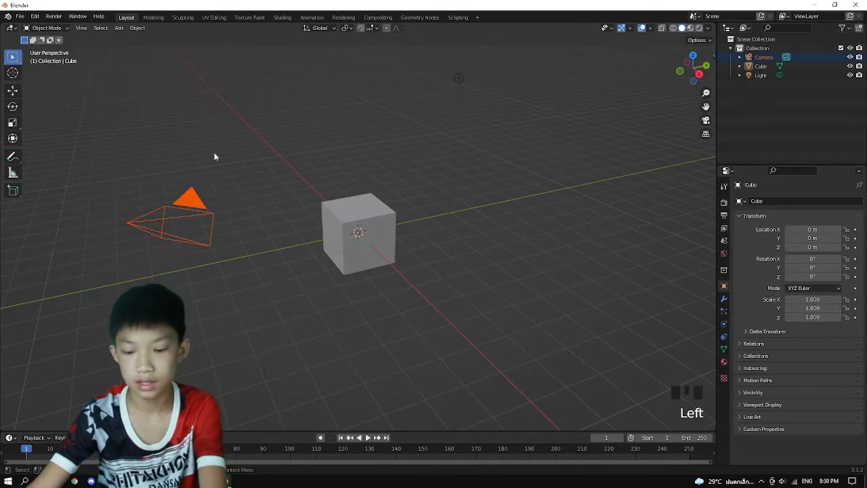
key("Delete")
left_click(457, 80)
key("Delete")
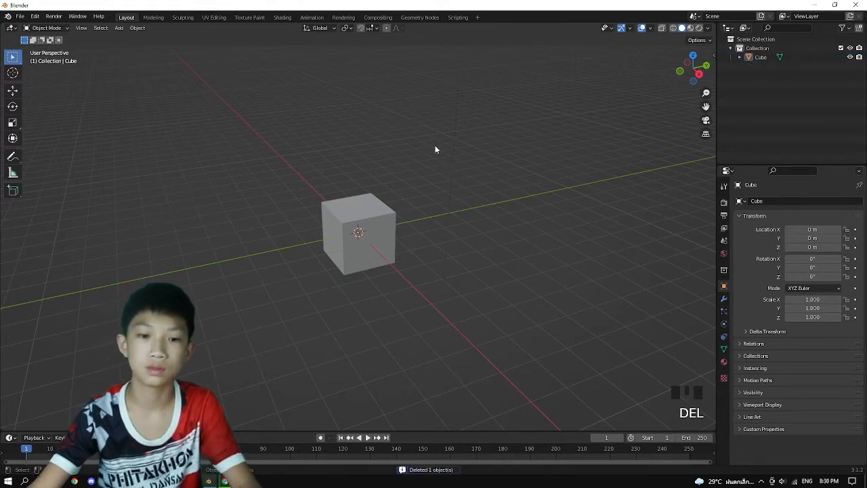
Step: Move the cube up 1 m along the Z axis so its base rests on the ground grid
left_click(351, 234)
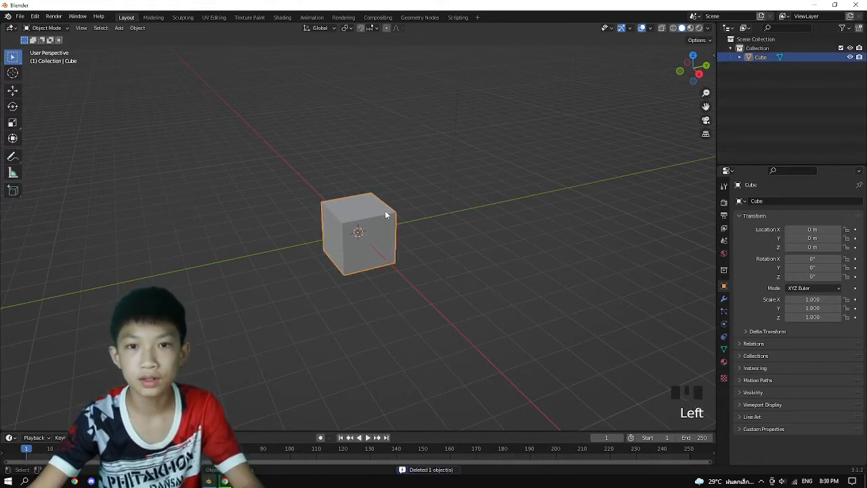
scroll(383, 217, "down", 2)
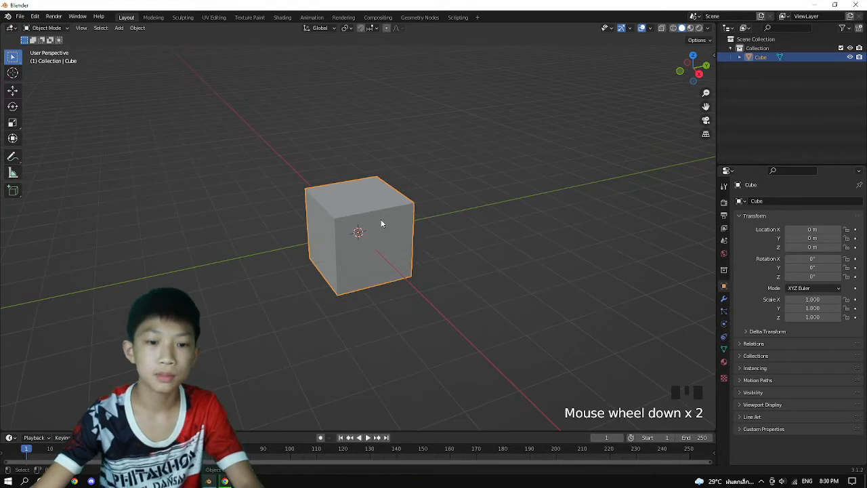
middle_click_drag(370, 233, 260, 230)
mouse_move(369, 235)
middle_mouse_down()
mouse_move(361, 235)
mouse_move(375, 240)
middle_mouse_up()
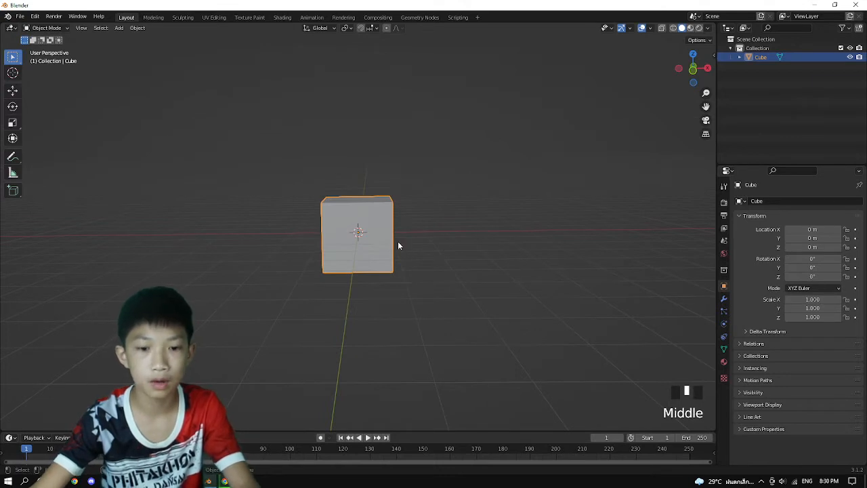
key("g")
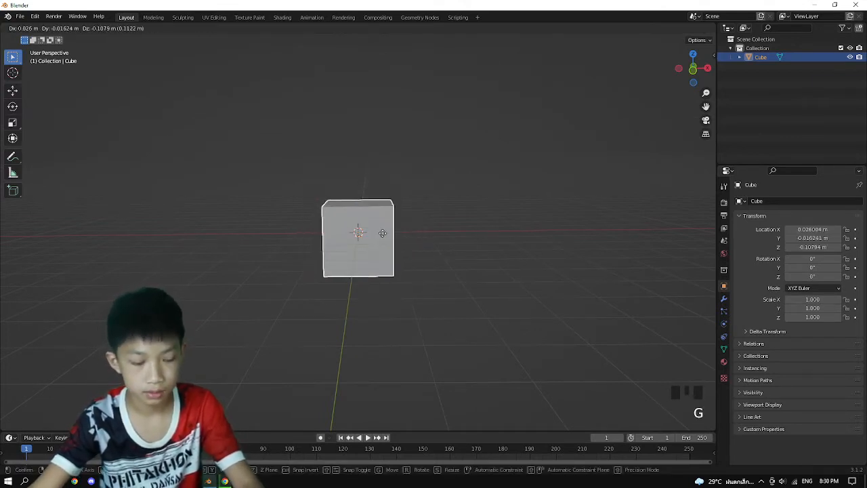
key("z")
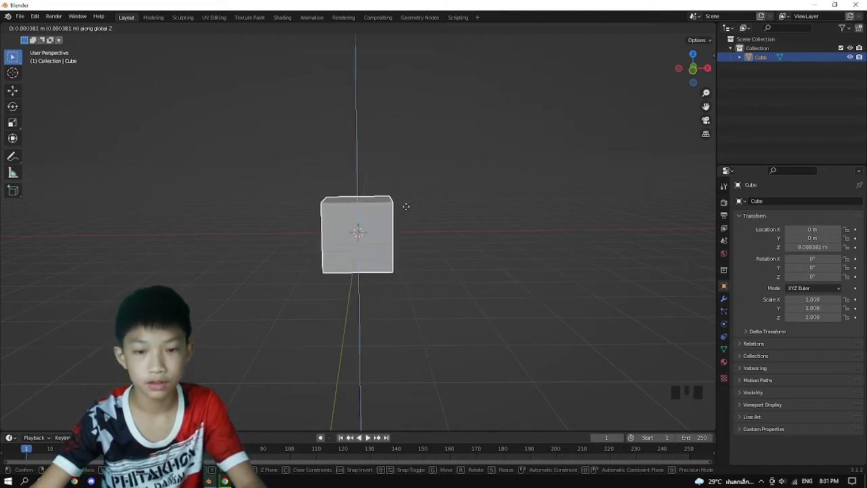
type("1")
key("Return")
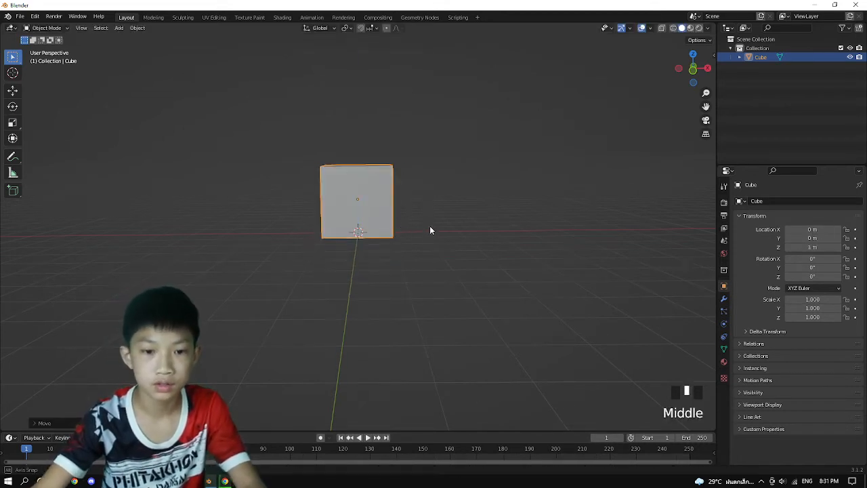
middle_click_drag(430, 228, 410, 242)
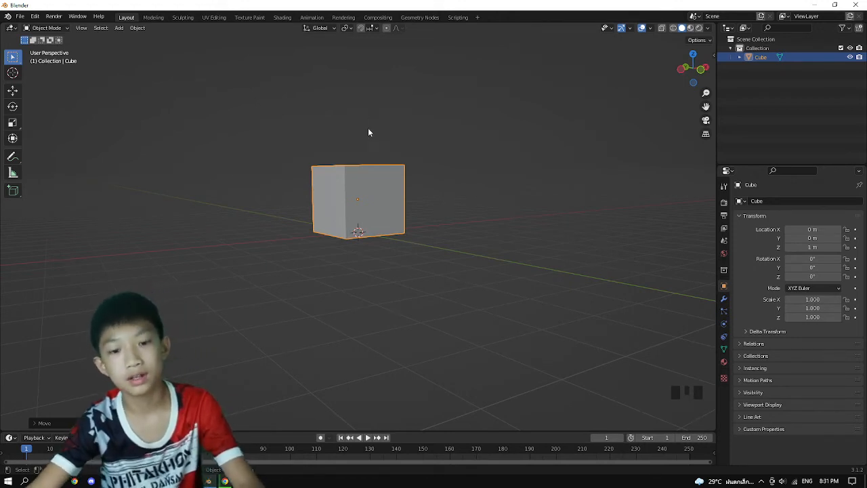
Step: Delete the vertices of the cube's top face in Edit Mode, leaving only the bottom face
middle_click_drag(367, 128, 421, 117)
scroll(402, 147, "up", 3)
middle_click_drag(403, 148, 397, 126)
key("Tab")
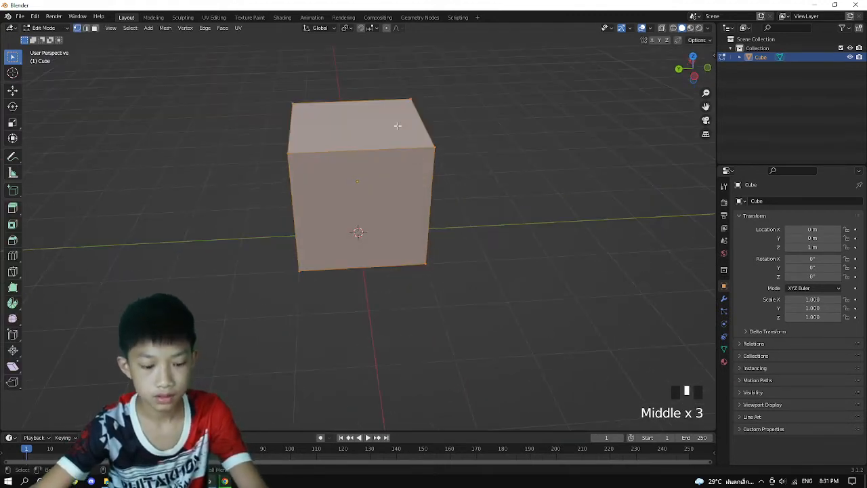
left_click(95, 28)
left_click(366, 105)
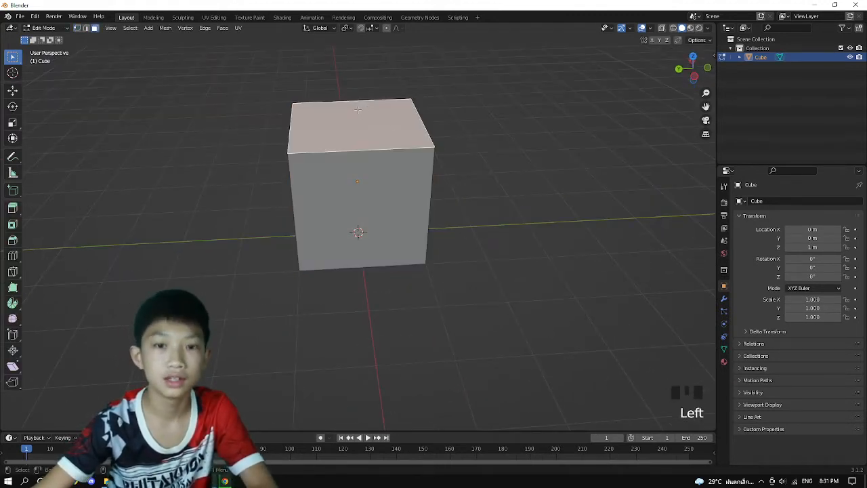
key("Delete")
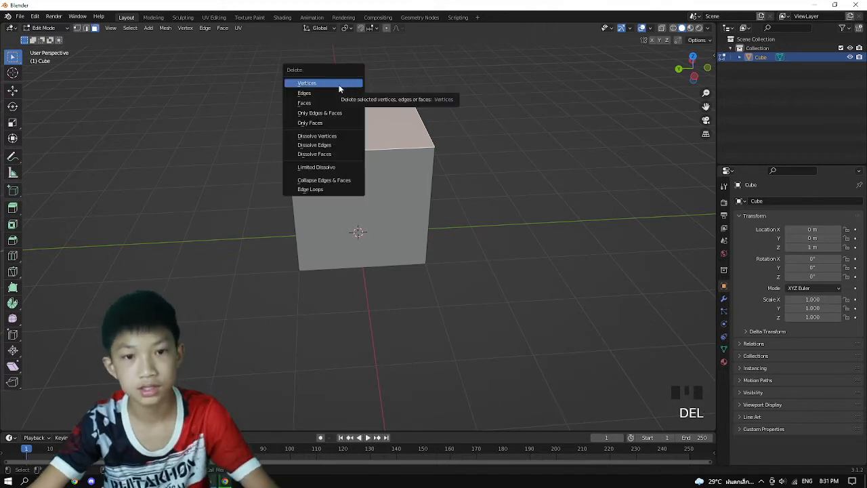
key("Delete")
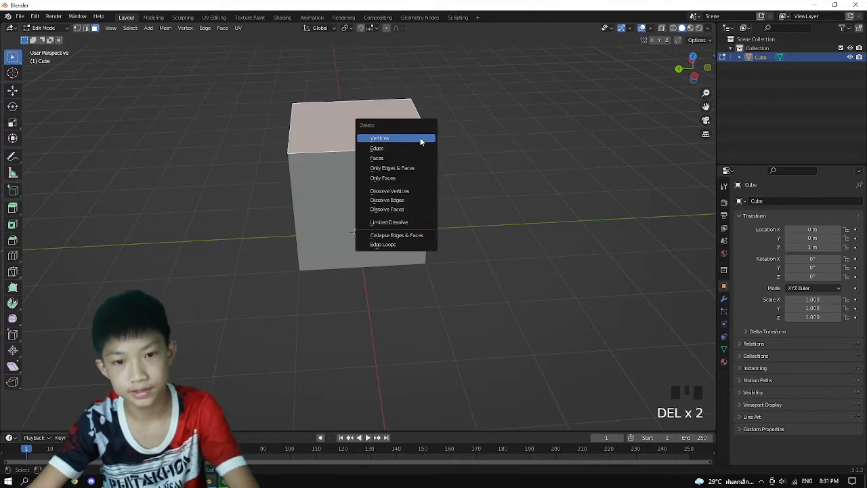
left_click(415, 139)
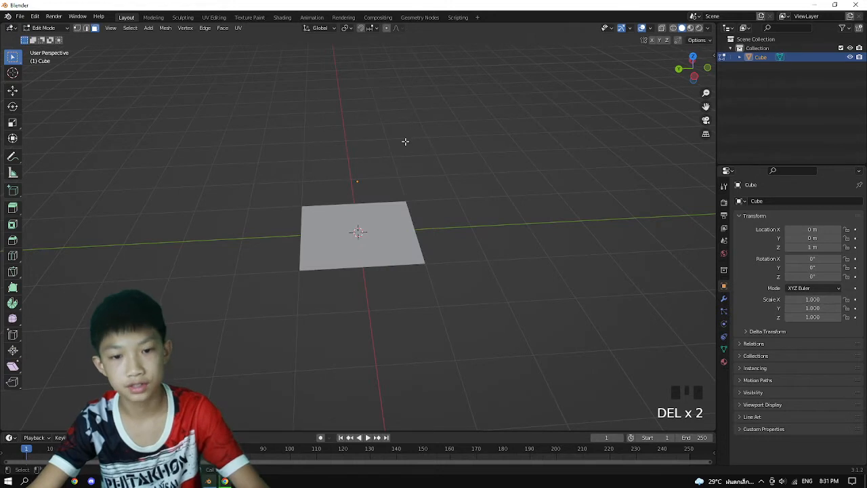
Step: Return to Object Mode, add a Screw modifier to the remaining face and set its angle to 90°
middle_click_drag(466, 139, 346, 230)
key("Tab")
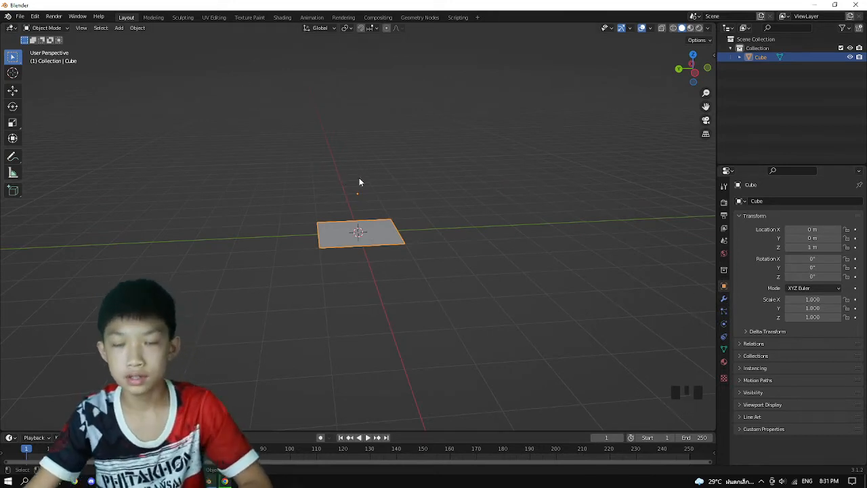
left_click(723, 300)
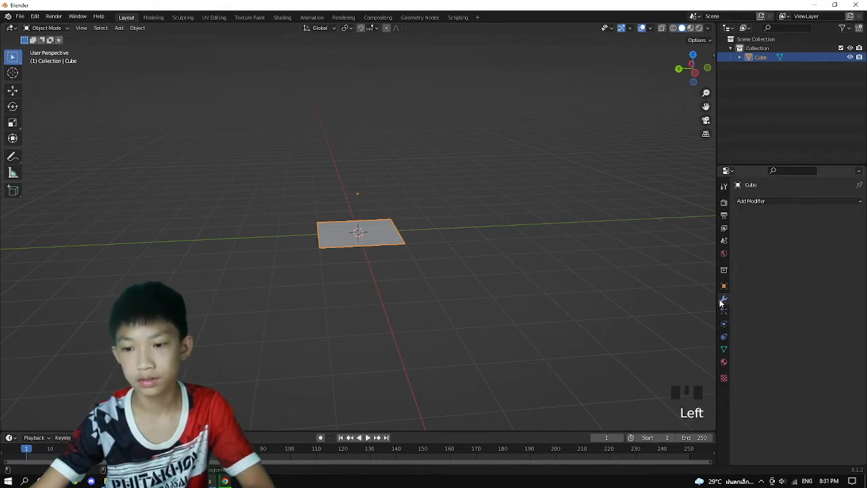
left_click(762, 202)
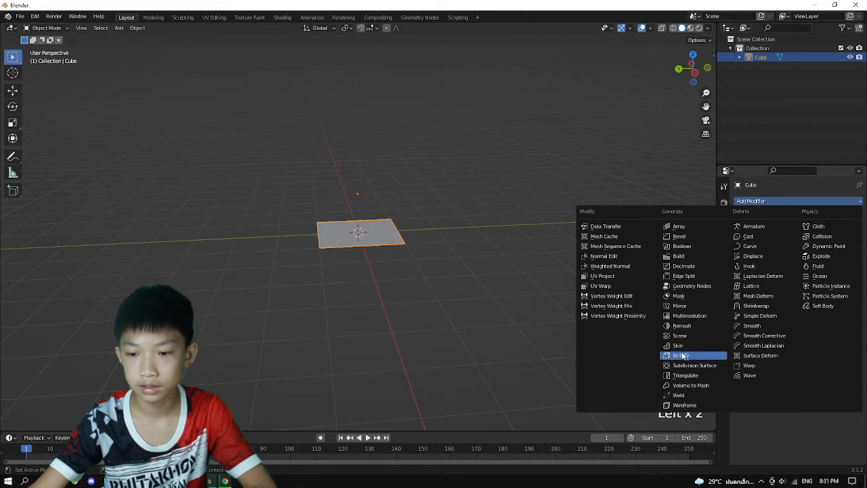
left_click(679, 336)
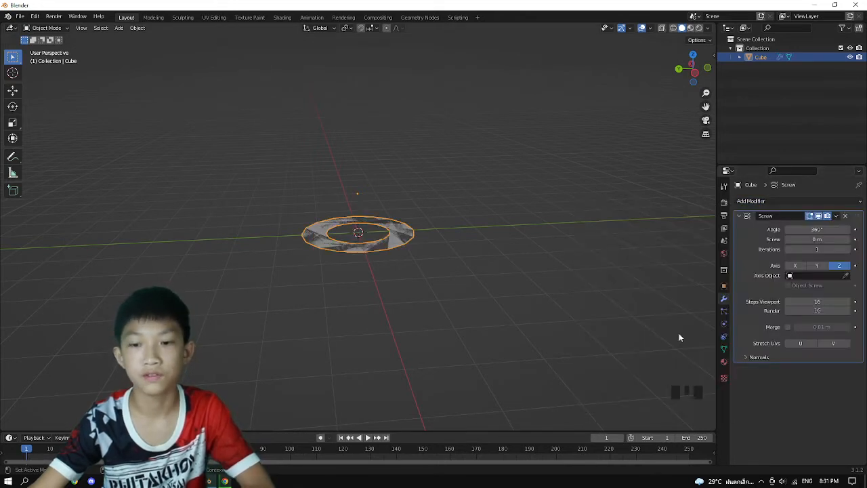
middle_click_drag(473, 292, 454, 304)
scroll(468, 305, "up", 2)
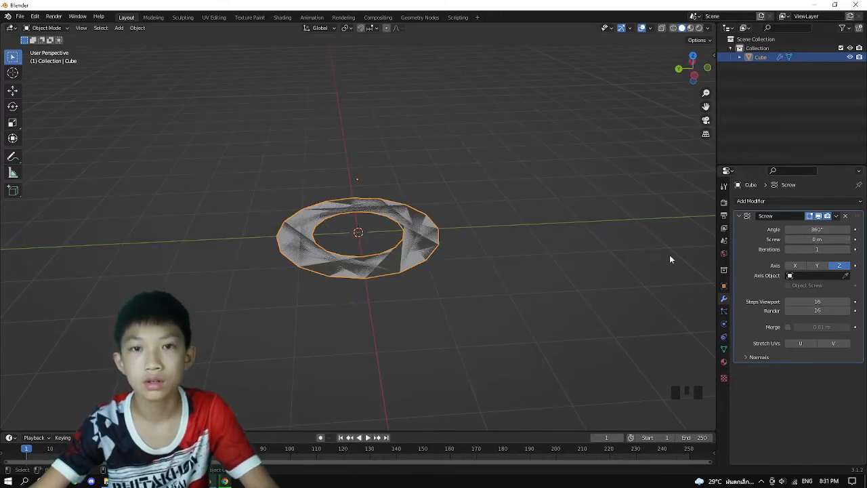
left_click(834, 230)
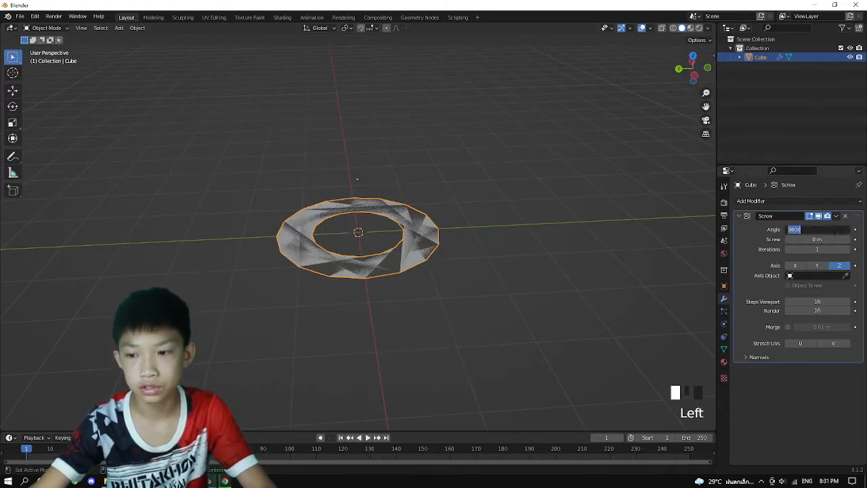
type("90")
key("Return")
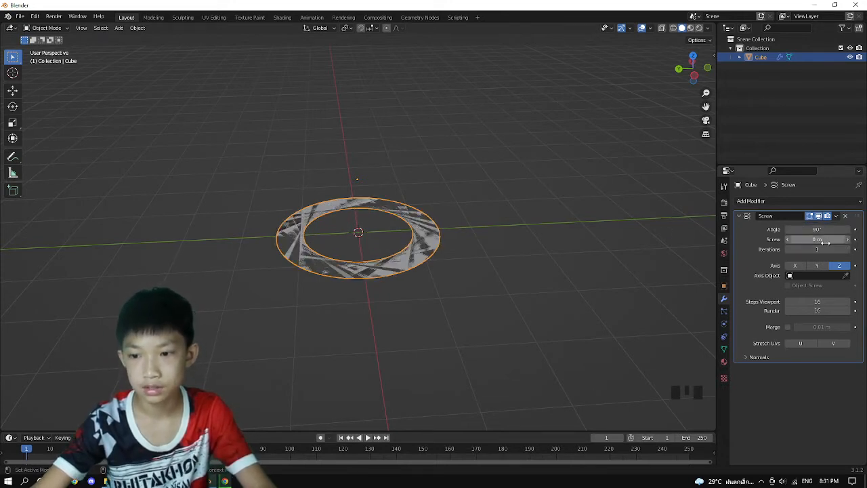
Step: Set the Screw modifier's screw height to 2 m
mouse_move(816, 239)
left_mouse_down()
mouse_move(789, 240)
mouse_move(840, 240)
mouse_move(814, 240)
left_mouse_up()
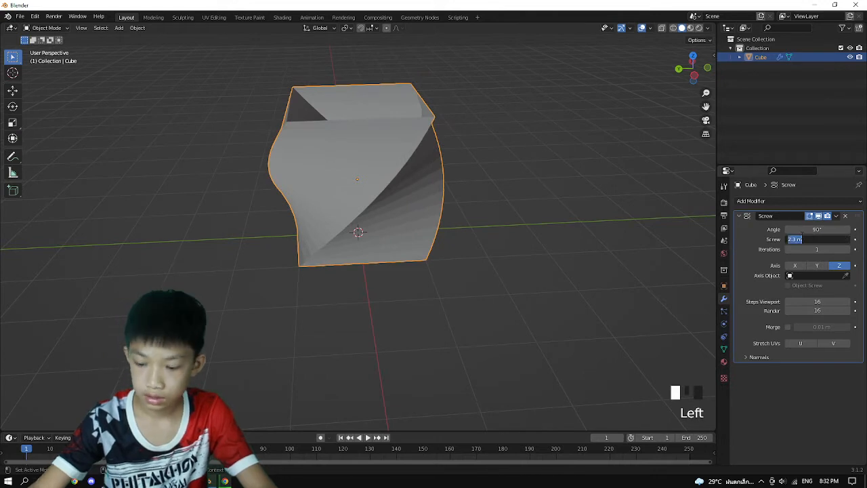
type("2")
left_click(594, 276)
mouse_move(481, 233)
middle_mouse_down()
mouse_move(578, 235)
mouse_move(551, 206)
mouse_move(447, 189)
mouse_move(475, 234)
middle_mouse_up()
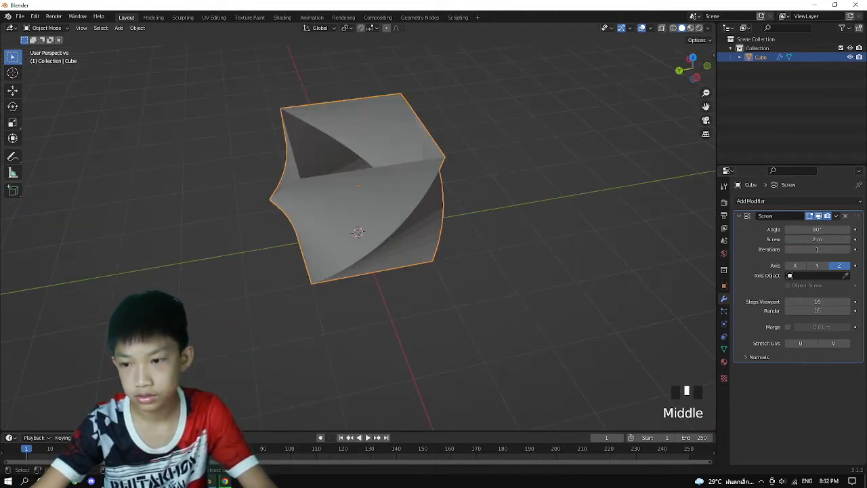
Step: Set the Screw modifier's screw height to 3 m to make the twisted pot taller
left_click(804, 248)
double_click(803, 240)
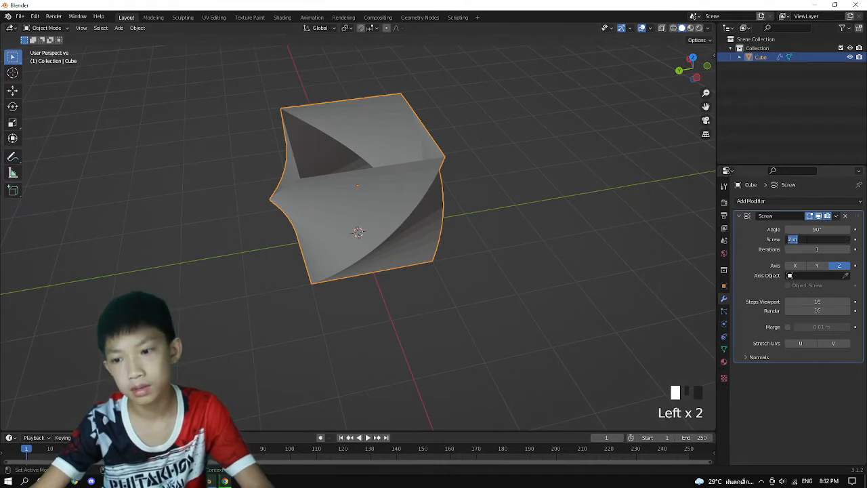
type("3")
key("Return")
middle_click_drag(600, 228, 388, 341)
scroll(389, 341, "up", 4)
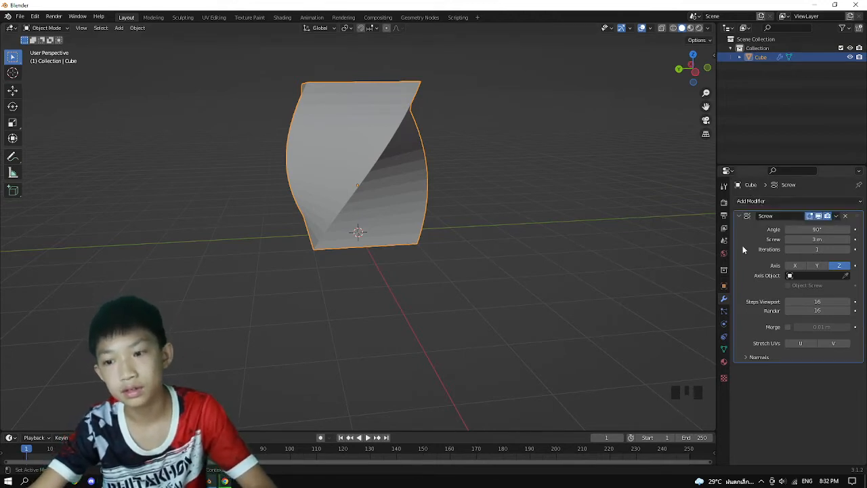
Step: Add a Solidify modifier to the twisted pot and set its wall thickness to 0.33 m
left_click(774, 204)
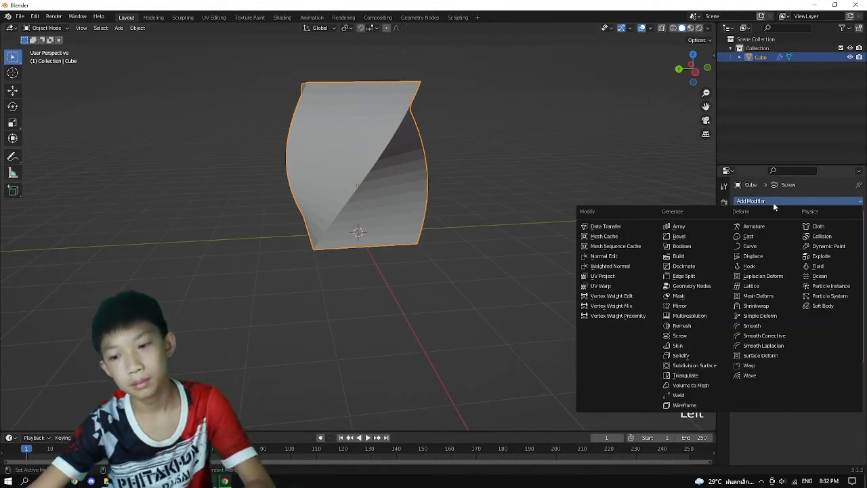
left_click(703, 358)
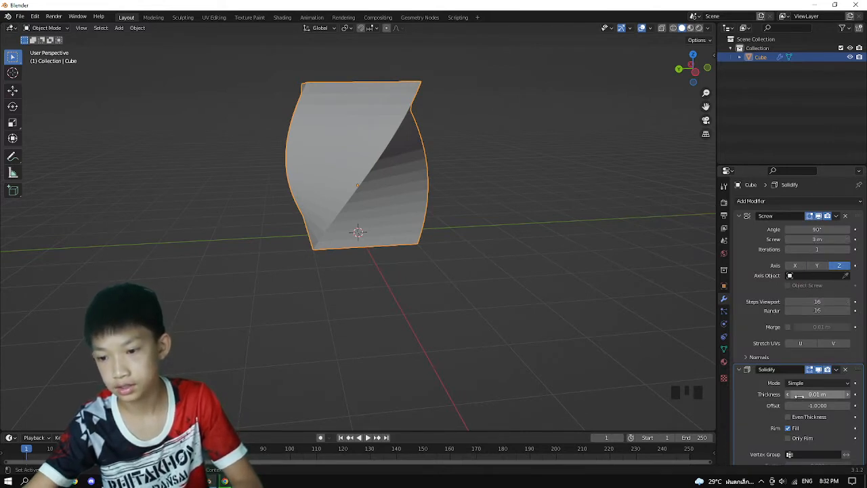
scroll(794, 373, "down", 2)
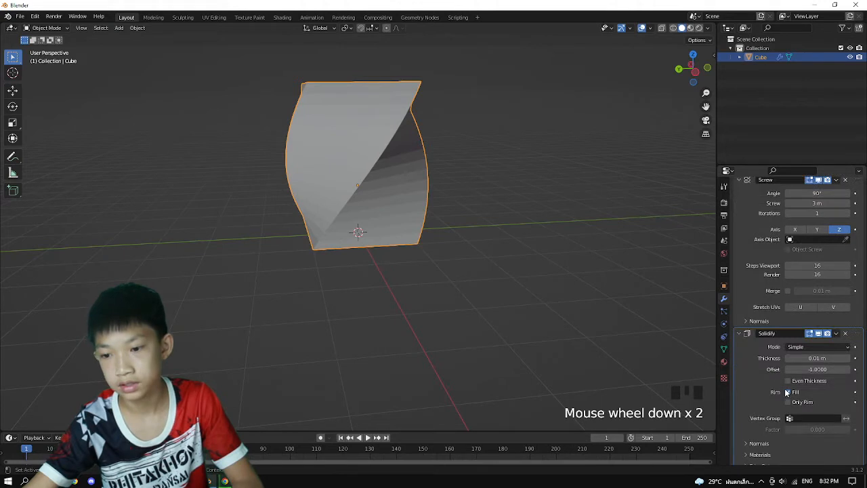
left_click(830, 358)
left_click_drag(831, 358, 852, 357)
middle_click_drag(448, 230, 493, 228)
left_click(547, 218)
middle_click_drag(547, 218, 575, 237)
scroll(401, 195, "down", 1)
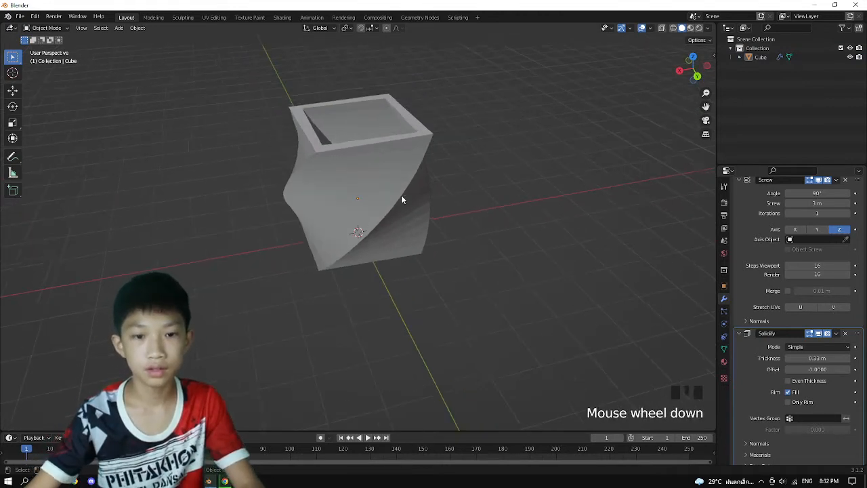
Step: Add a mesh plane at the world origin, inside the base of the twisted pot
middle_click_drag(401, 195, 364, 160)
key("shift+a")
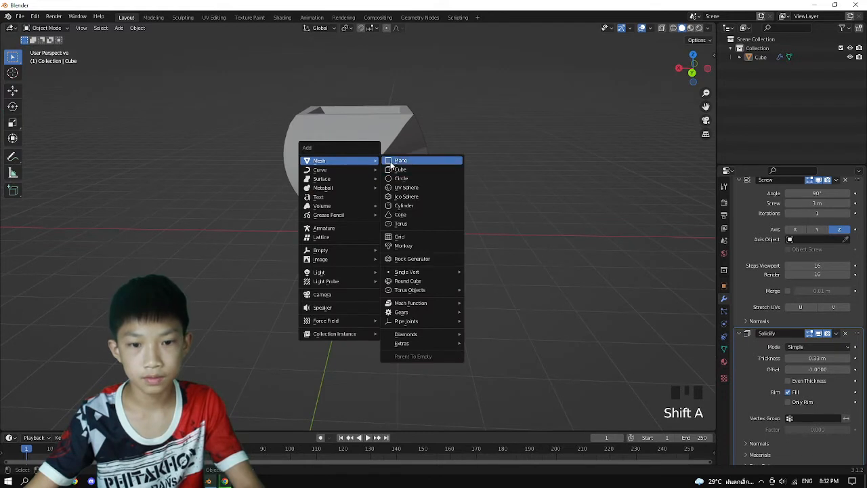
left_click(400, 159)
mouse_move(380, 223)
middle_mouse_down()
mouse_move(396, 274)
mouse_move(384, 219)
middle_mouse_up()
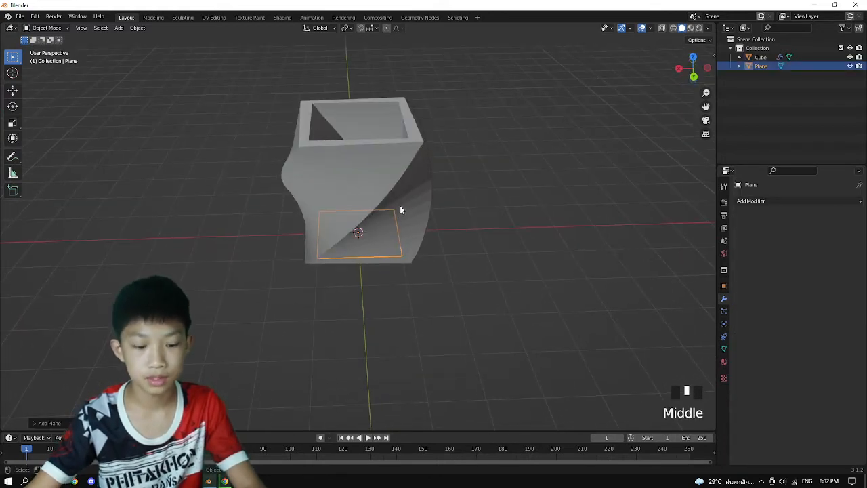
Step: Raise the plane about 2.9 m along Z to just below the twisted pot's rim as the soil surface
key("g")
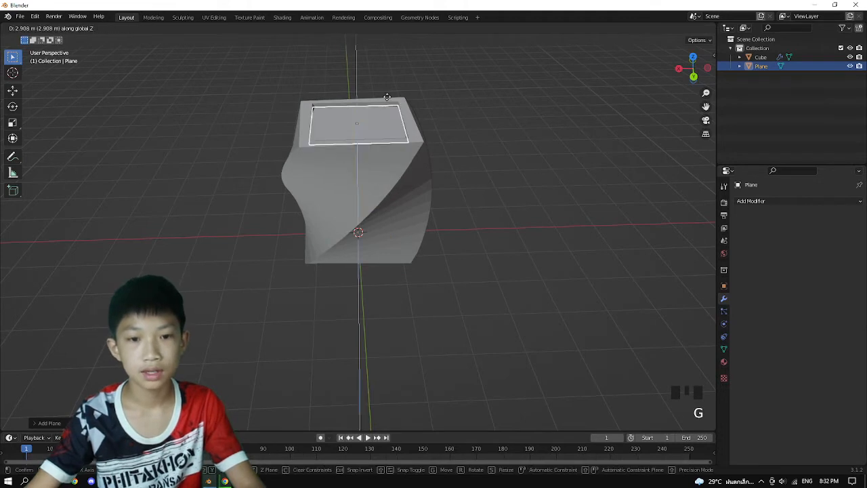
left_click(392, 100)
left_click(479, 105)
scroll(441, 180, "down", 2)
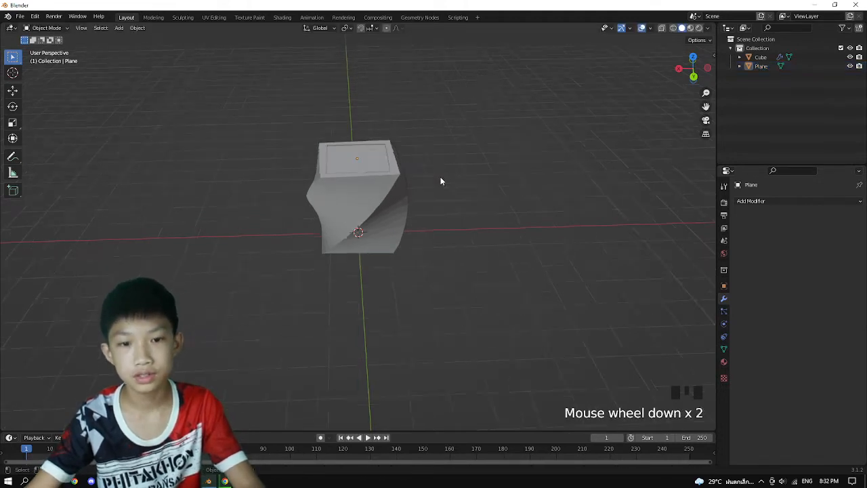
middle_click_drag(441, 180, 414, 182)
middle_click_drag(271, 193, 401, 205)
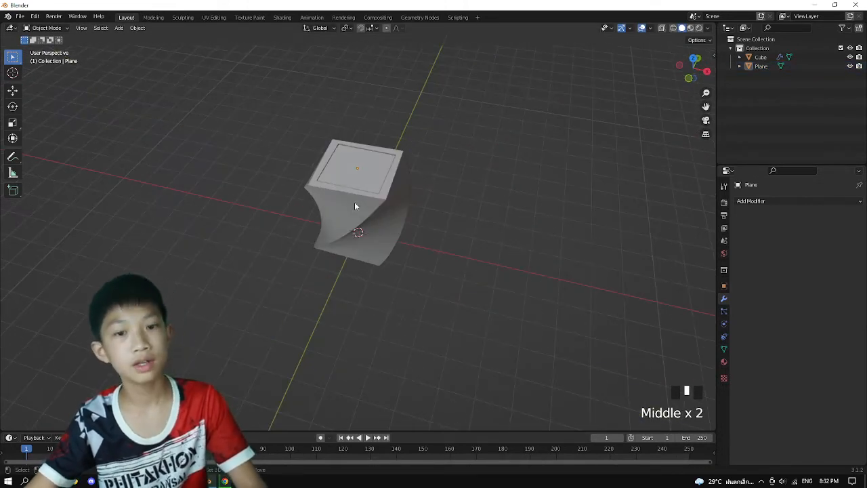
Step: Add a second mesh plane at the world origin and scale it up into a large ground plane around the pot
key("shift+a")
left_click(389, 203)
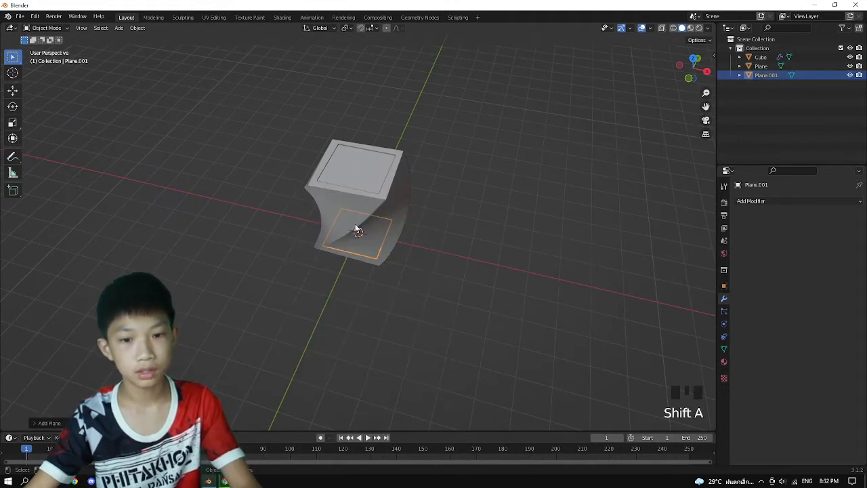
key("s")
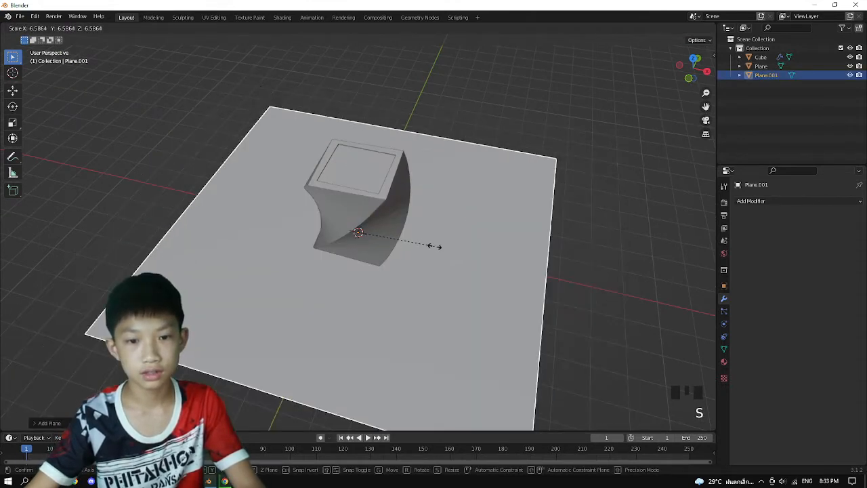
left_click(513, 250)
left_click(543, 240)
middle_click_drag(543, 240, 542, 267)
scroll(402, 273, "up", 2)
middle_click_drag(403, 273, 437, 269)
Step: Add a cube, raise it above the pot, scale it down and set it at the middle of the soil plane
key("shift+a")
mouse_move(357, 220)
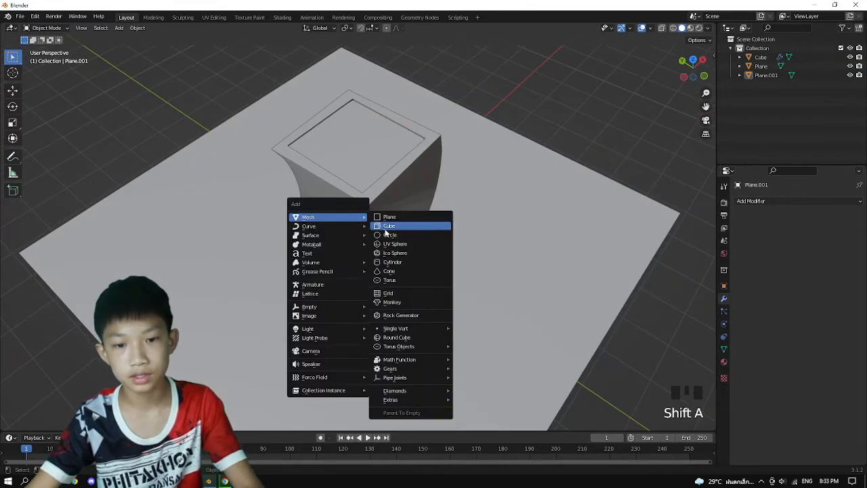
left_click(387, 226)
key("g")
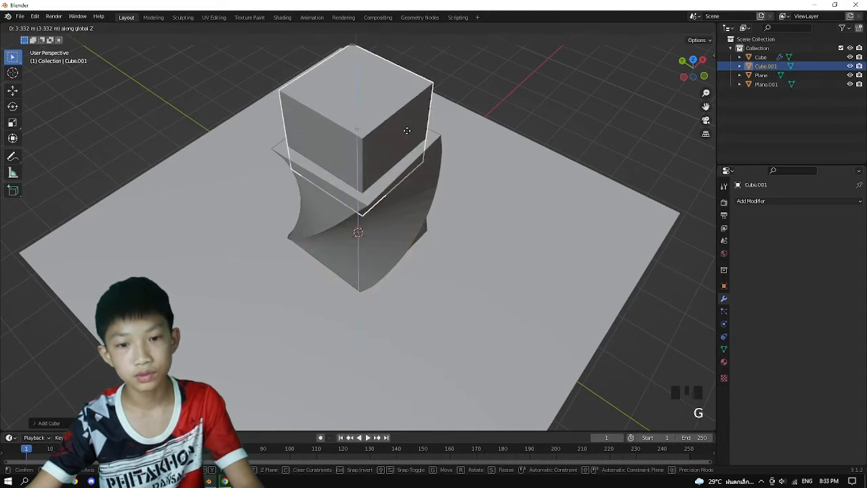
key("s")
left_click(379, 141)
key("g")
key("z")
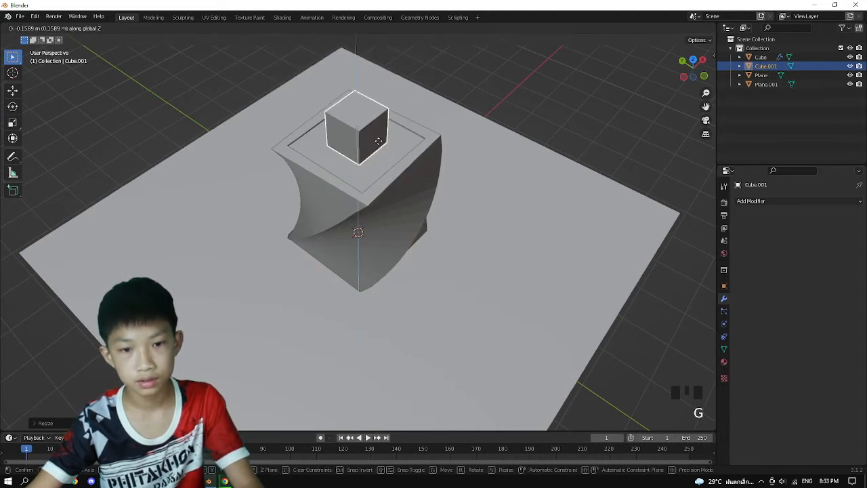
left_click(380, 144)
Step: Add one centred loop cut across the small cube's top and side faces, parallel to the Y axis
middle_click_drag(396, 153, 464, 173)
middle_click_drag(349, 215, 400, 234)
middle_click_drag(371, 193, 397, 208)
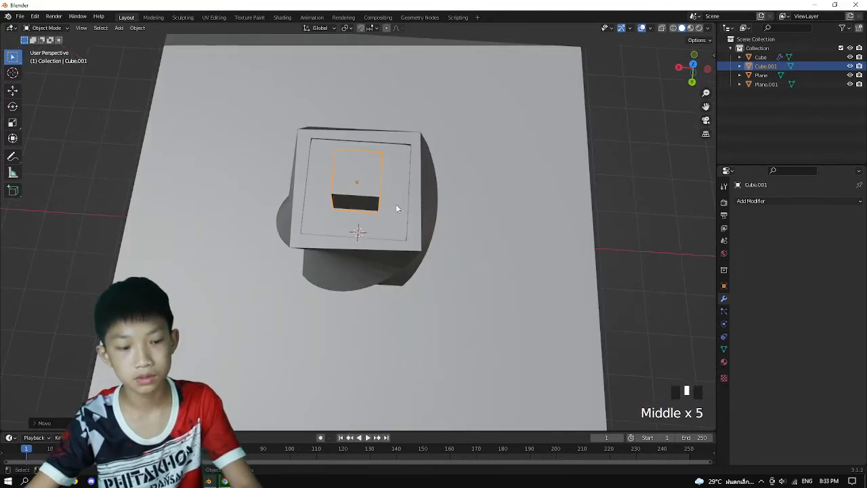
key("Tab")
scroll(343, 166, "up", 2)
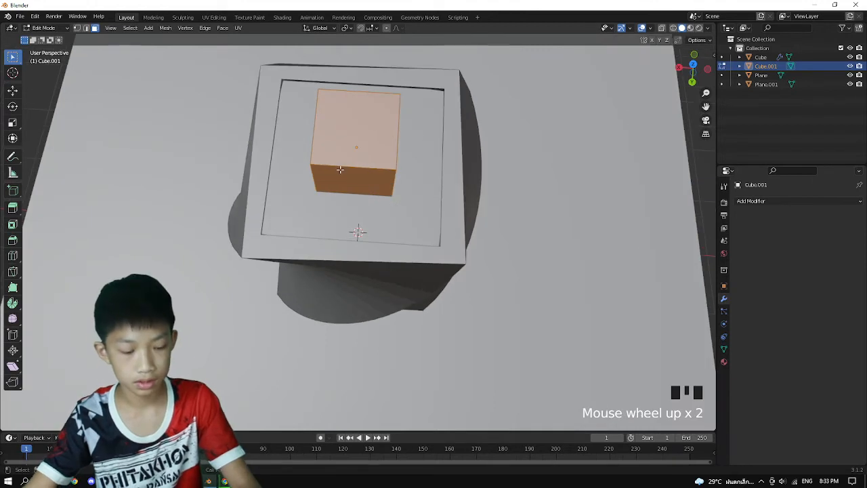
middle_click_drag(342, 163, 380, 160, "shift")
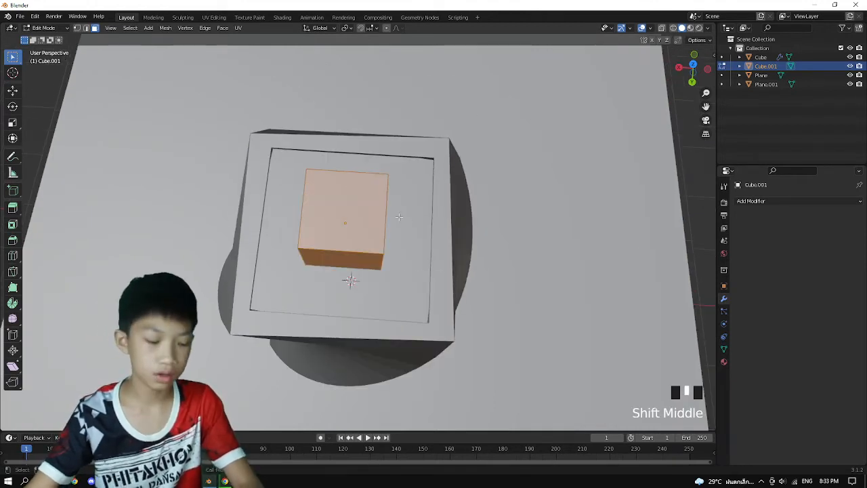
key("ctrl+r")
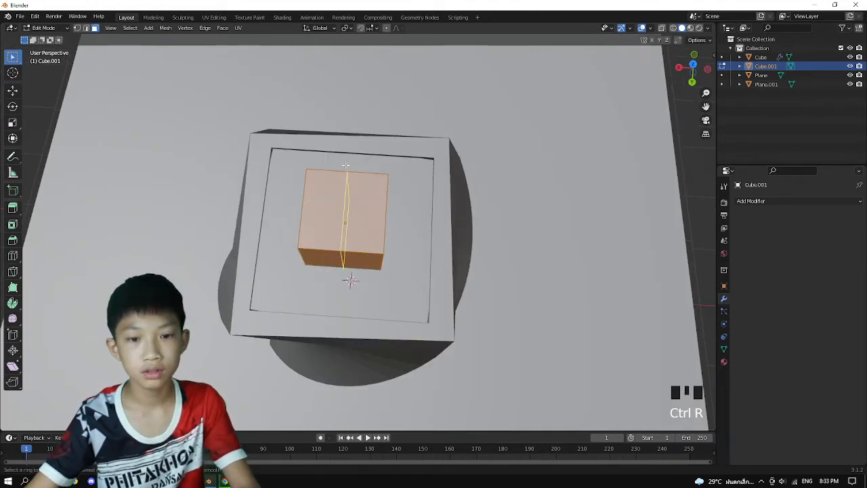
left_click(347, 165)
left_click(352, 146)
Step: Scale the cube's centre loop outward along Y to at least 1.5 times, forming a hexagonal prism
key("s")
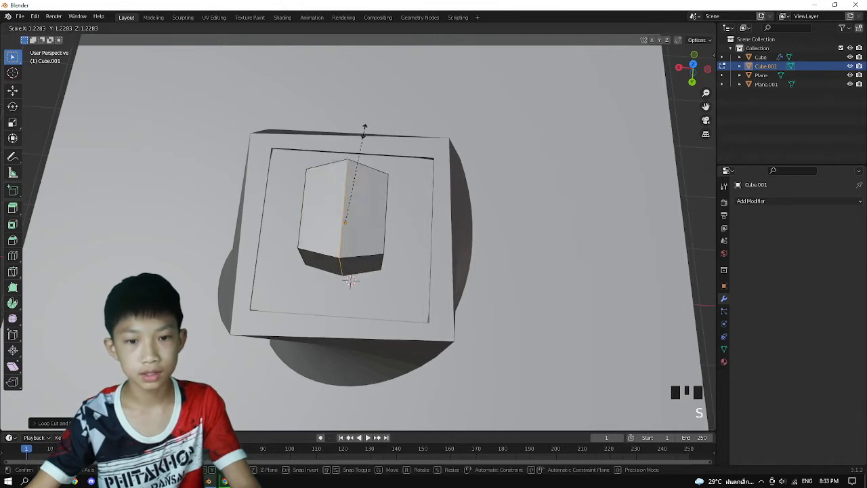
right_click(365, 131)
key("s")
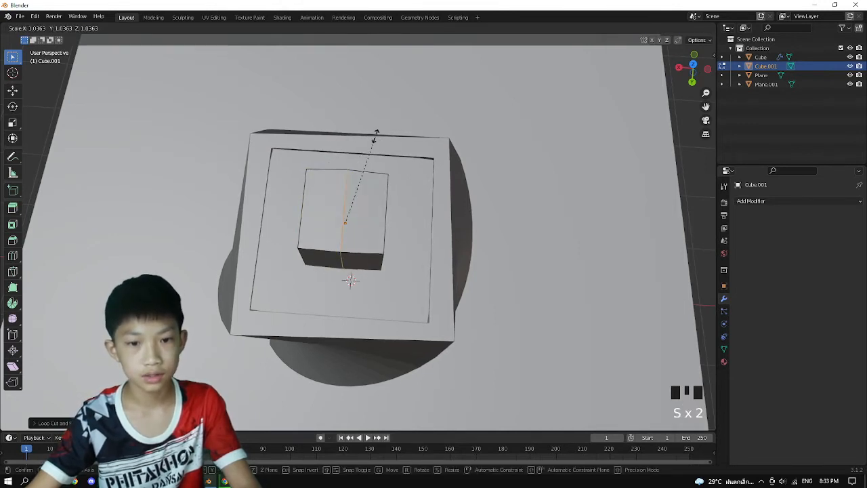
key("x")
key("y")
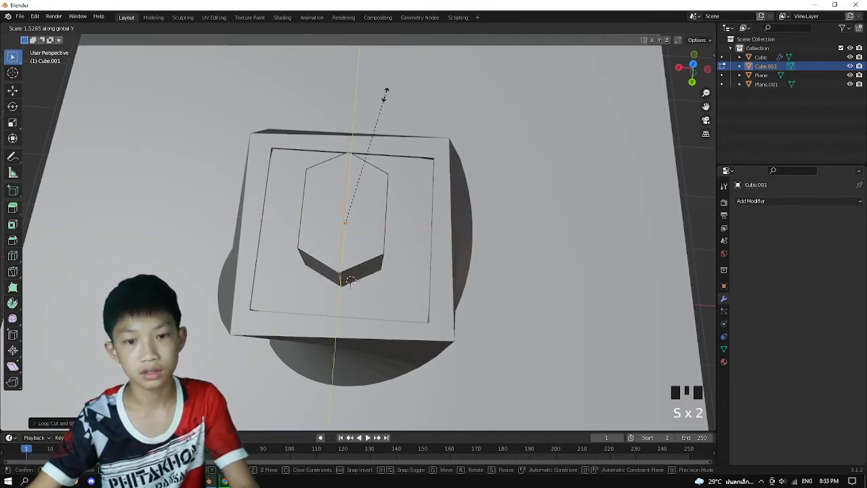
left_click(390, 80)
middle_click_drag(390, 80, 403, 200)
scroll(464, 168, "down", 2)
key("Tab")
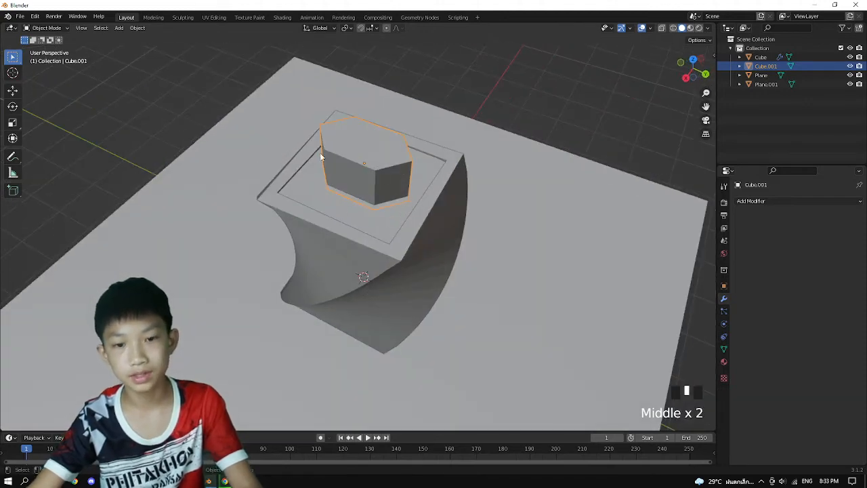
Step: Scale the whole hexagonal prism along Y to about 0.61 to even out its sides
middle_click_drag(457, 174, 538, 240)
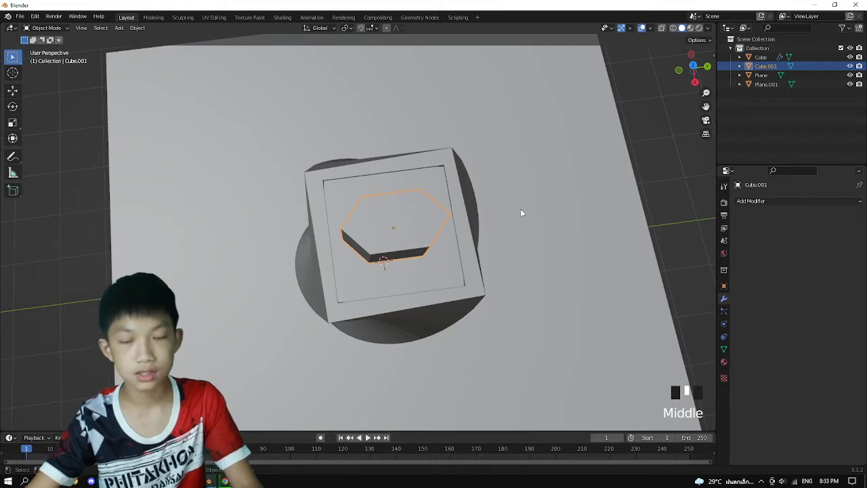
key("s")
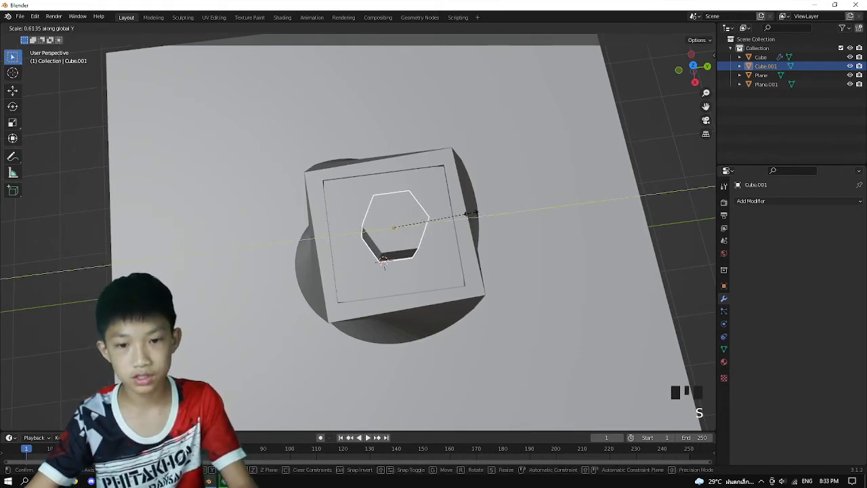
left_click(468, 217)
Step: Enlarge the hexagonal prism slightly and lower it a little along Z into the soil plane
middle_click_drag(462, 191, 461, 180)
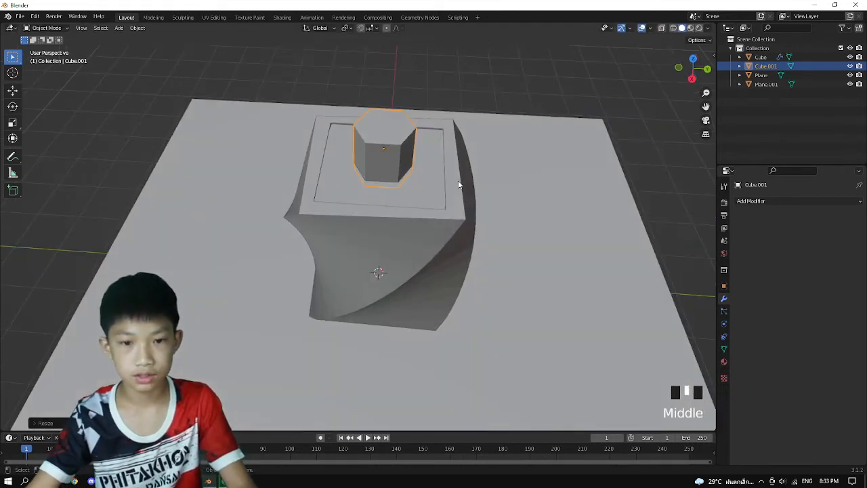
key("s")
key("g")
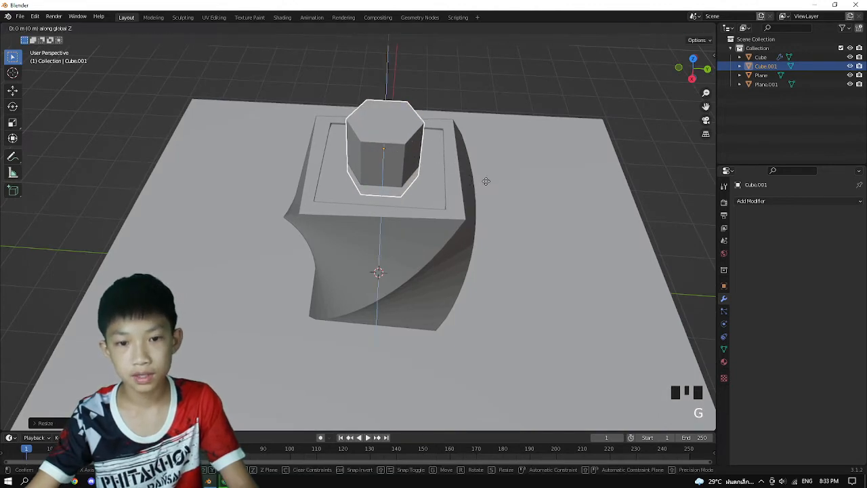
left_click(437, 187)
middle_click_drag(437, 187, 400, 157)
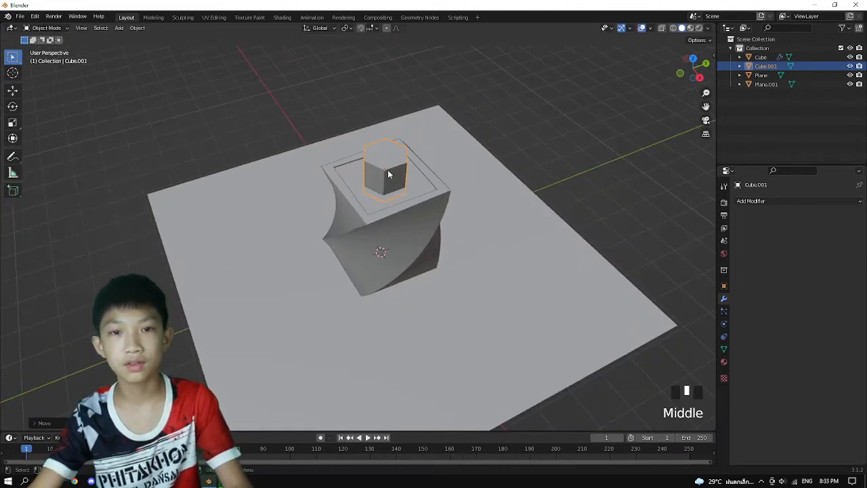
Step: Scale the hexagonal prism's two top faces down to about 0.38 so that its sides taper
key("Tab")
key("Tab")
key("Tab")
scroll(387, 170, "up", 1)
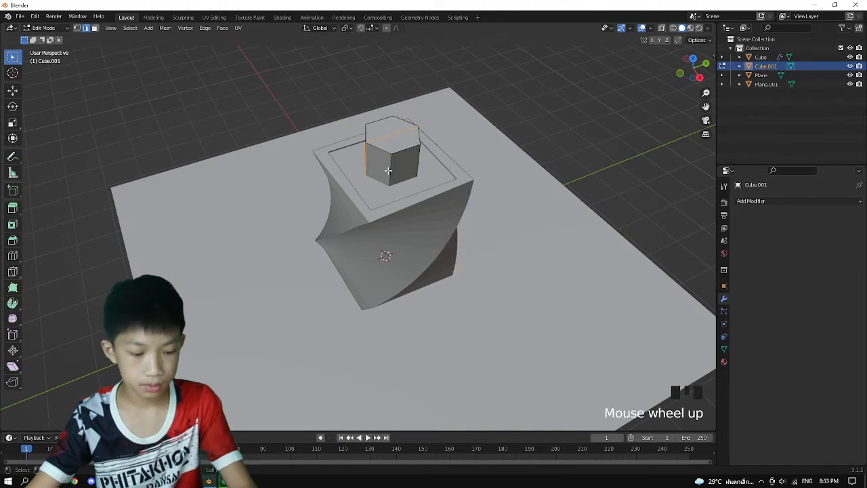
key("3")
left_click(388, 128)
left_click(407, 117, "shift")
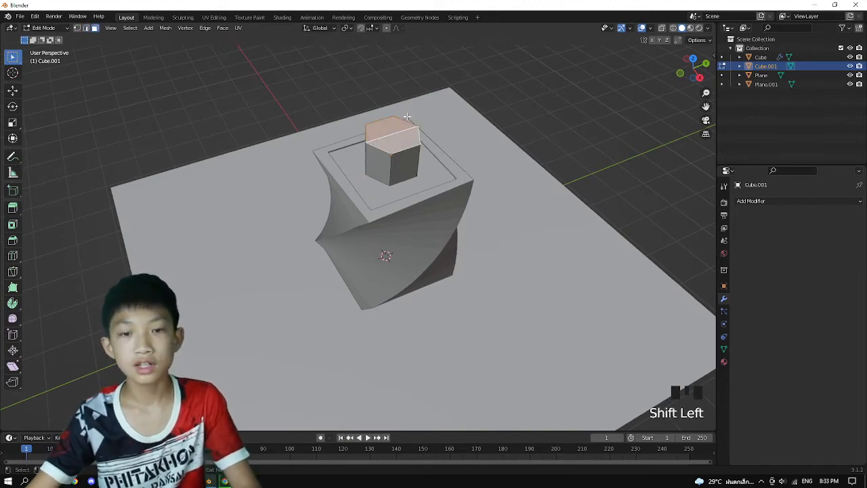
key("s")
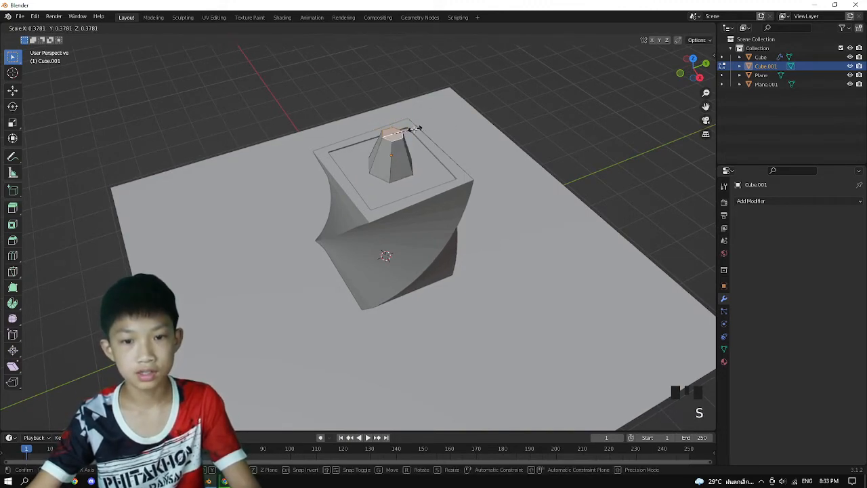
left_click(412, 139)
Step: Lower the tapered prism's two top faces along Z to shorten it
key("g")
key("z")
left_click(412, 141)
key("Tab")
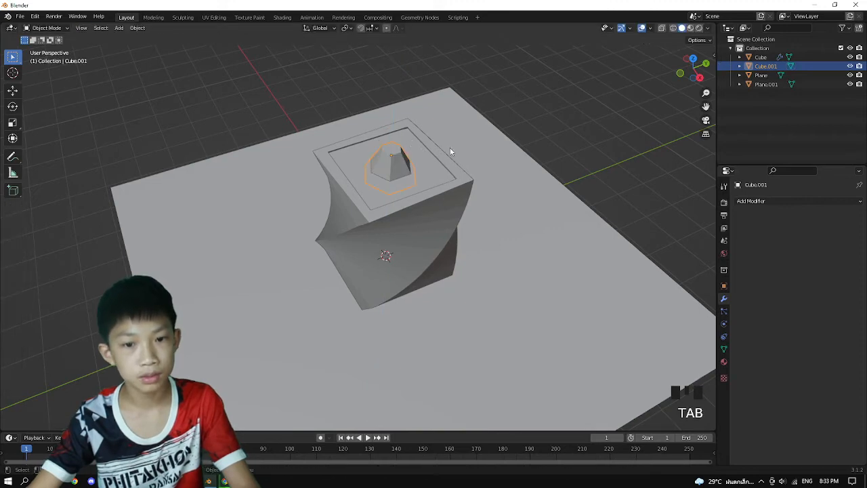
Step: Raise the tapered hexagonal piece slightly along Z relative to the soil surface
middle_click_drag(451, 151, 483, 141)
key("g")
key("z")
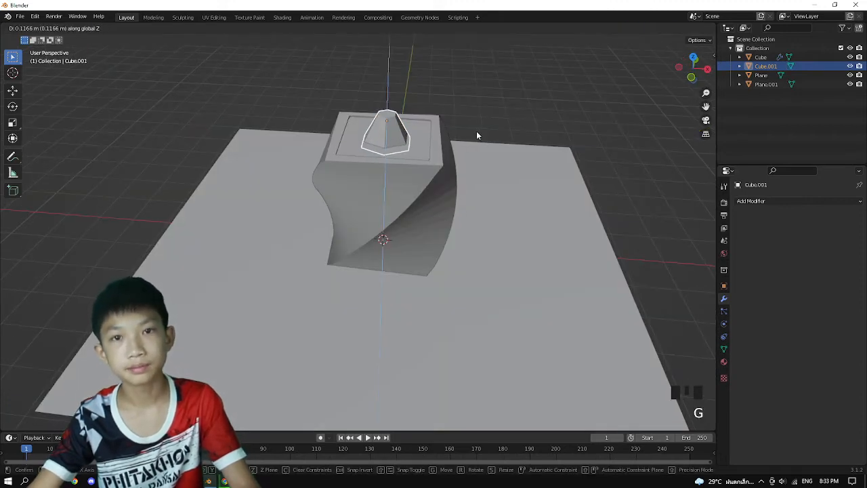
right_click(476, 131)
left_click(481, 124)
middle_click_drag(482, 126, 410, 150)
left_click(400, 155)
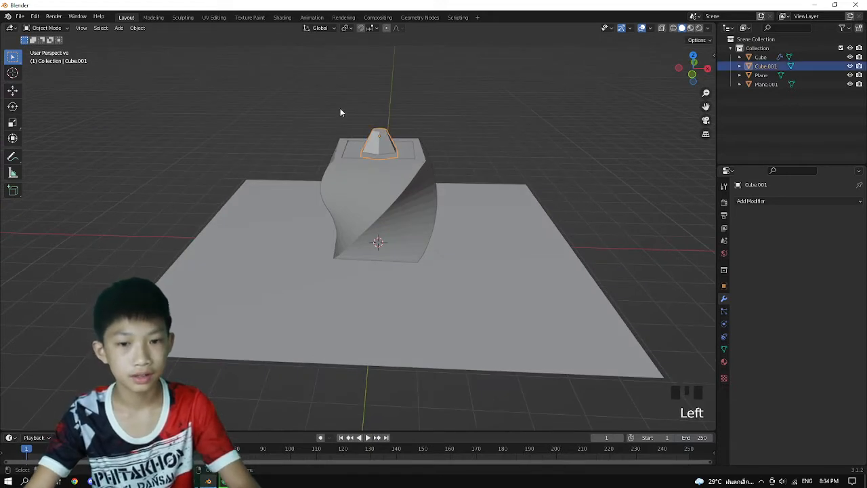
Step: Duplicate the tapered hexagonal piece and place the copy about 0.5 m higher along Z
key("shift+d")
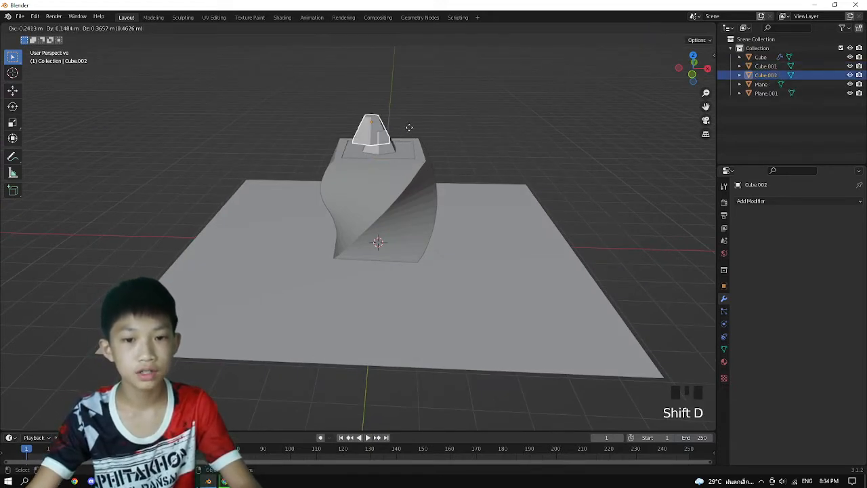
key("z")
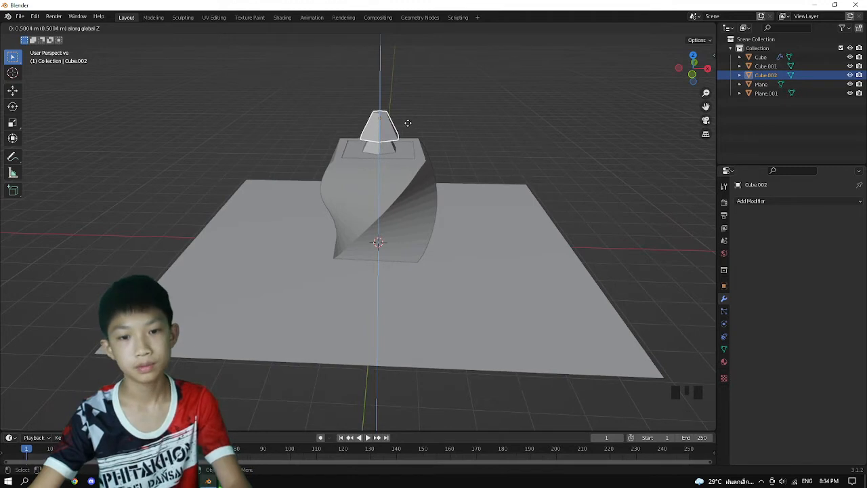
left_click(412, 124)
middle_click_drag(412, 125, 431, 146)
scroll(468, 127, "up", 2)
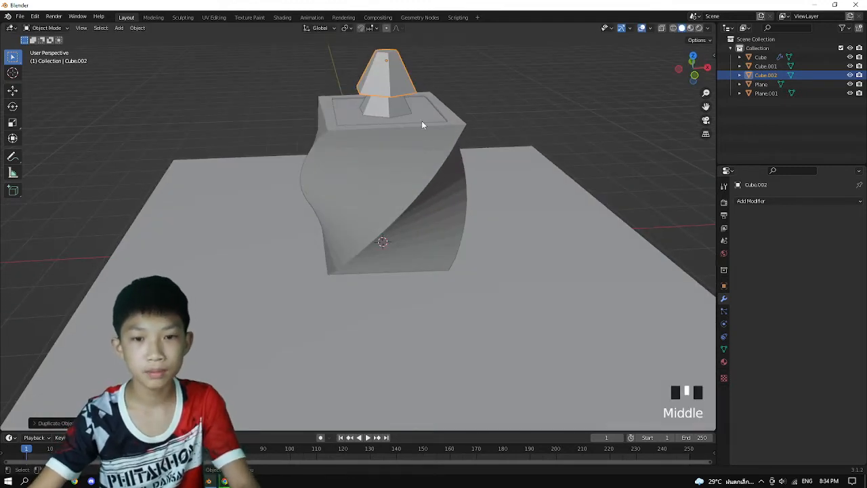
Step: Widen the upper copy to about 1.78 times in X and Y, keeping its Z height
key("s")
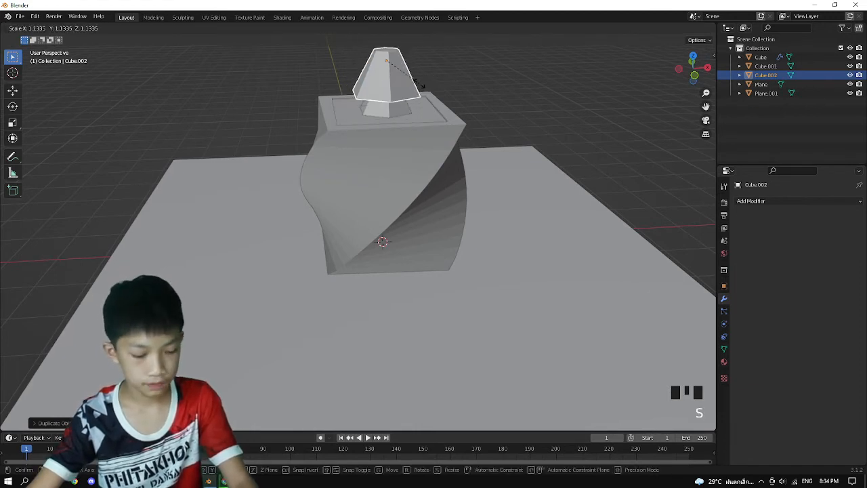
key("shift+z")
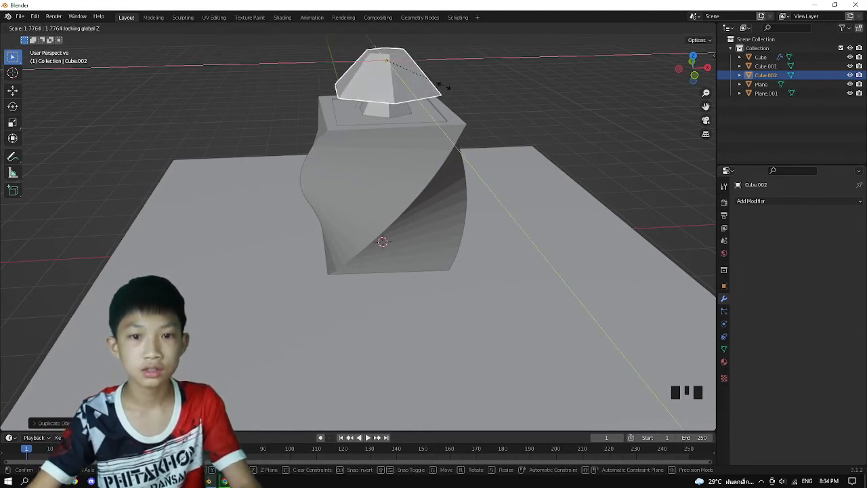
left_click(446, 87)
scroll(437, 85, "down", 2)
mouse_move(438, 85)
middle_mouse_down()
mouse_move(397, 64)
mouse_move(461, 70)
mouse_move(448, 84)
middle_mouse_up()
scroll(439, 80, "down", 1)
Step: Duplicate the wide tree tier about 0.33 m higher along Z and shrink the copy uniformly to about 0.79
key("shift+d")
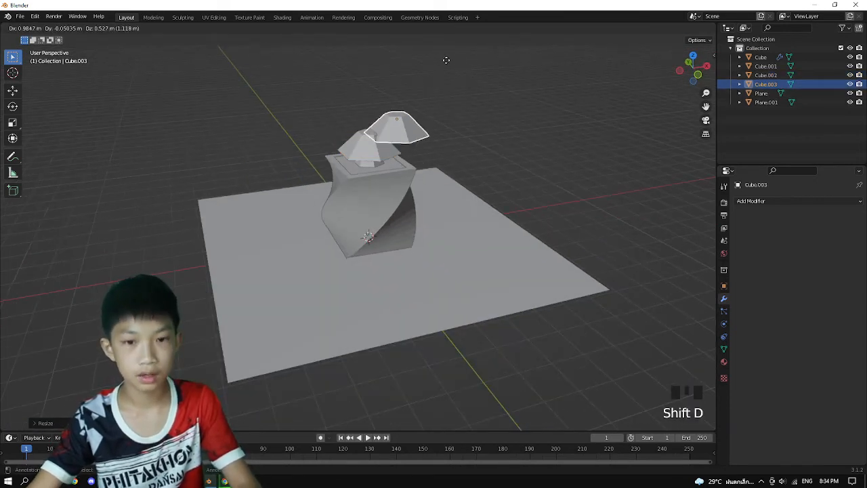
key("z")
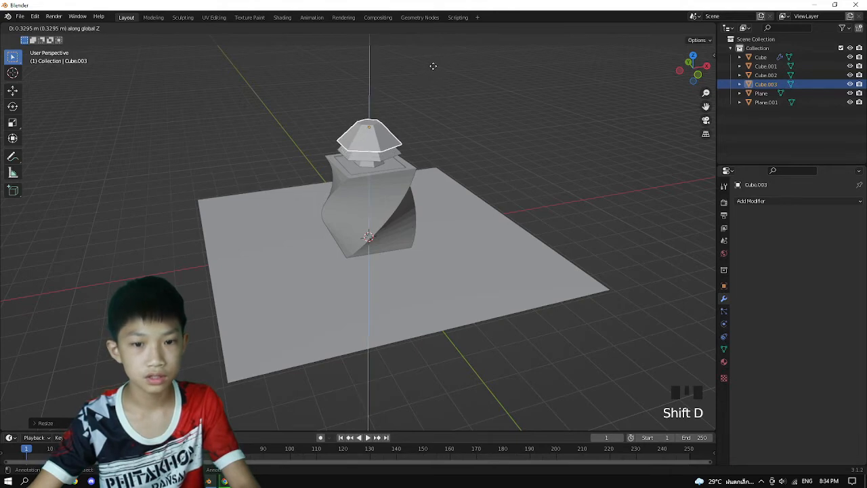
left_click(429, 64)
key("s")
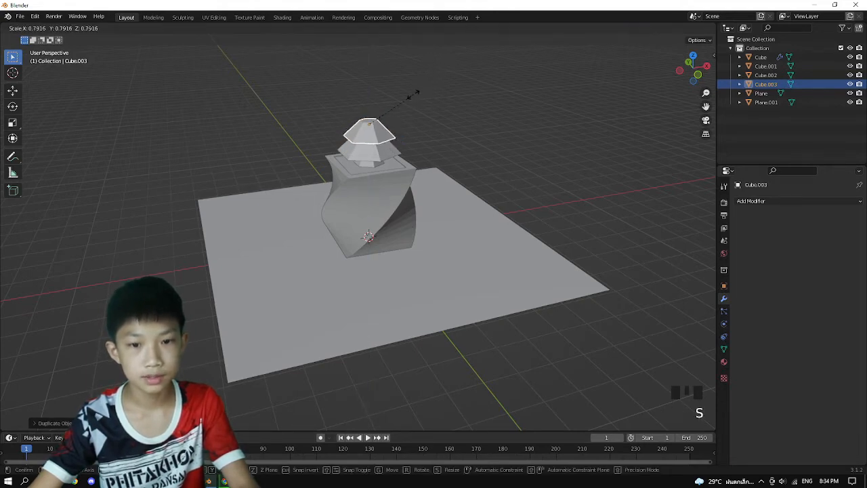
left_click(415, 101)
Step: Add a third tree tier by duplicating the second one upward along Z, shrinking it and adjusting its height to overlap the tier below
key("shift+d")
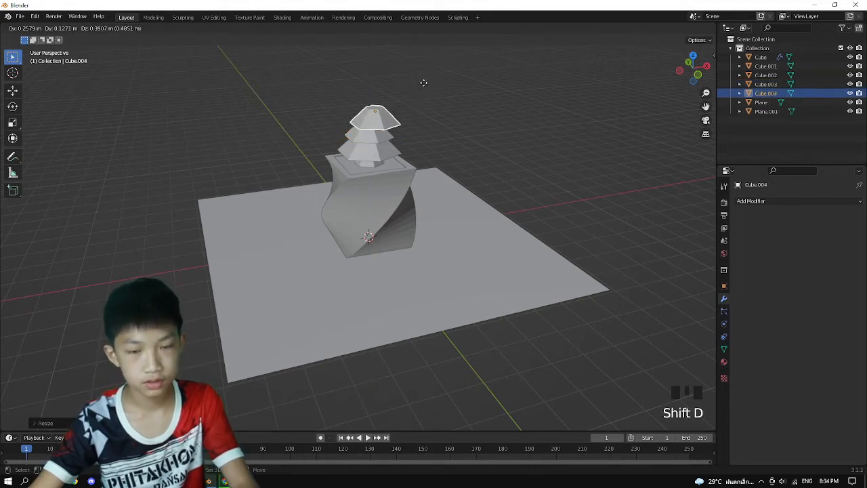
key("z")
left_click(417, 87)
key("s")
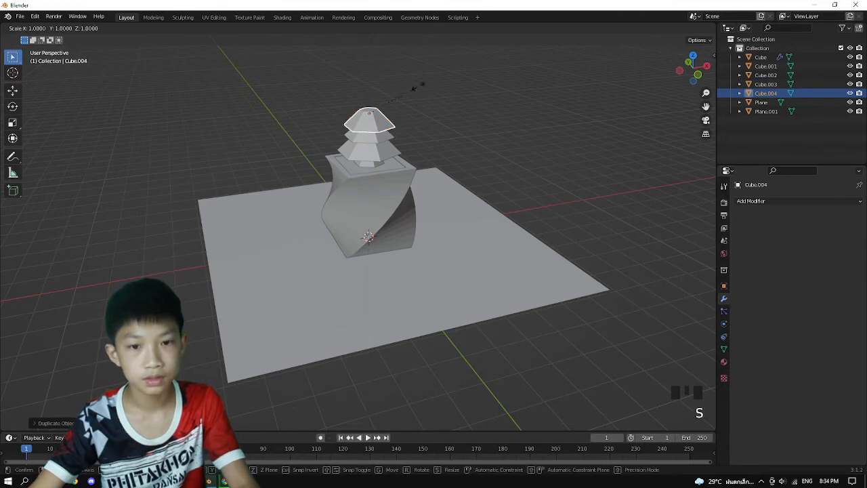
left_click(400, 95)
key("g")
key("z")
left_click(402, 95)
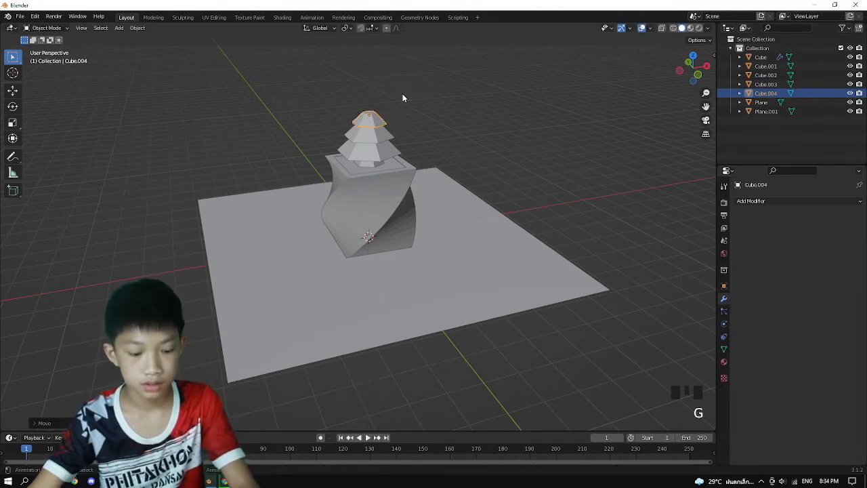
Step: Add the topmost tree tier by duplicating the third one upward along Z, scaling it down to about 0.8 and adjusting its position
key("shift+d")
key("z")
left_click(409, 90)
key("s")
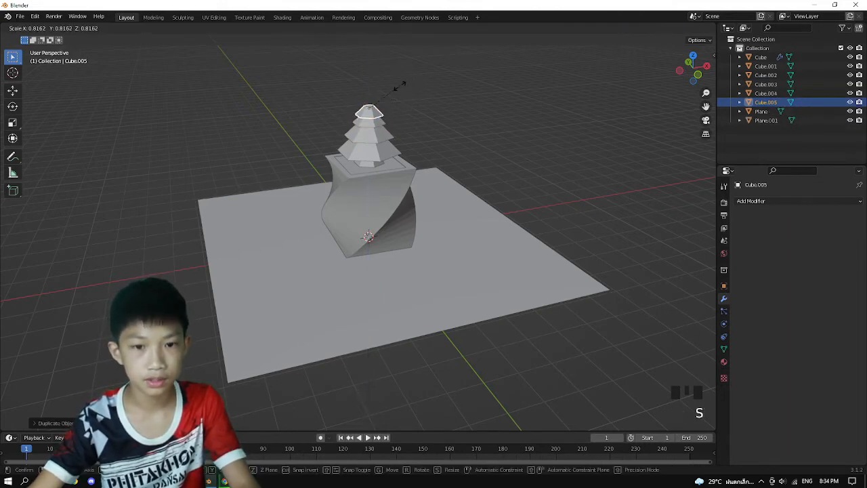
left_click(393, 83)
key("g")
left_click(391, 83)
Step: Merge the topmost tier's two top faces into a single point at their center
scroll(389, 88, "up", 3)
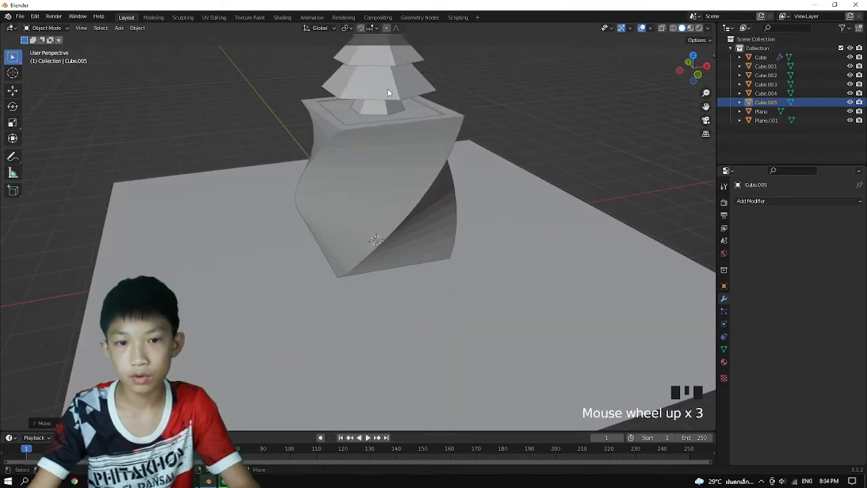
middle_click_drag(388, 89, 378, 240, "shift")
scroll(366, 223, "up", 2)
key("Tab")
middle_click_drag(353, 201, 367, 233)
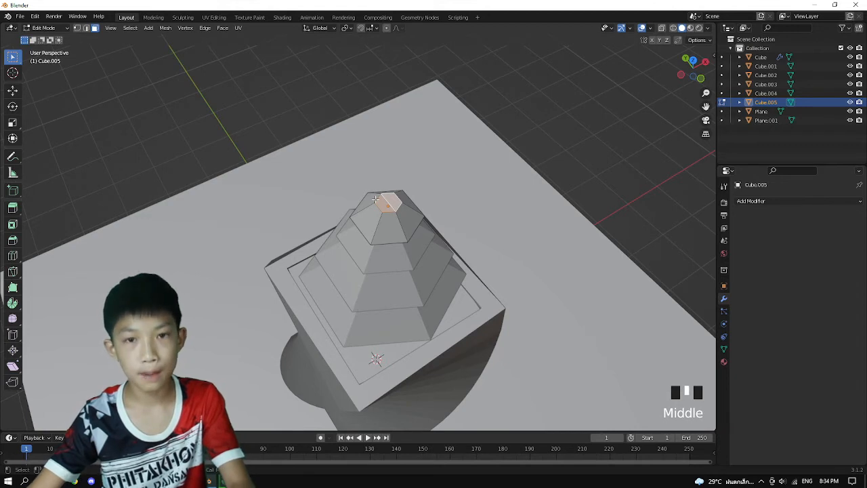
key("m")
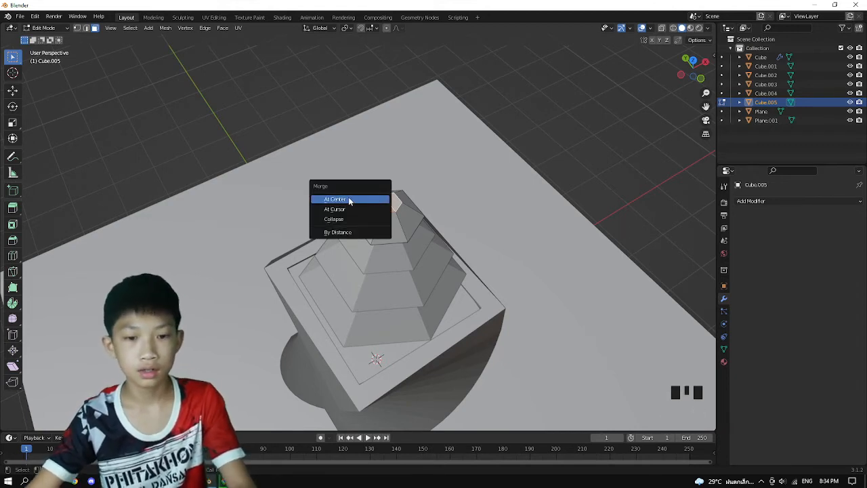
left_click(348, 198)
Step: Raise the topmost tier's apex vertex along Z to sharpen the tree's tip, and return to Object Mode
middle_click_drag(399, 210, 433, 195)
key("1")
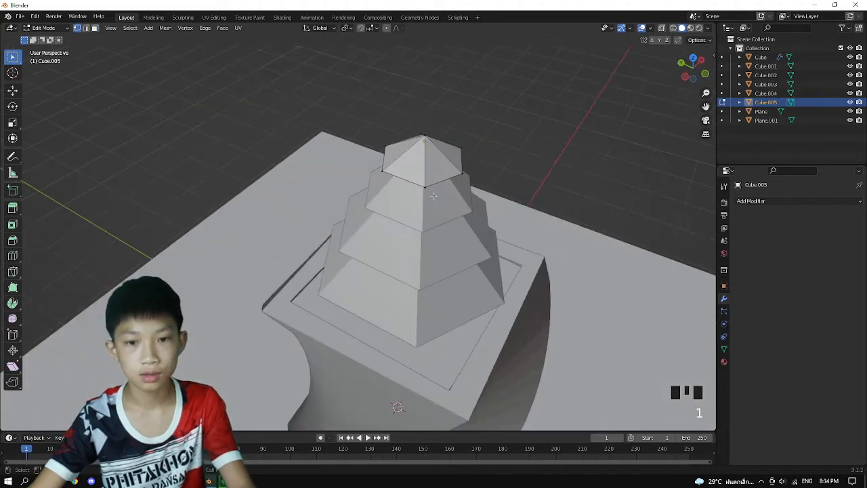
middle_click_drag(424, 164, 442, 132)
left_click(442, 124)
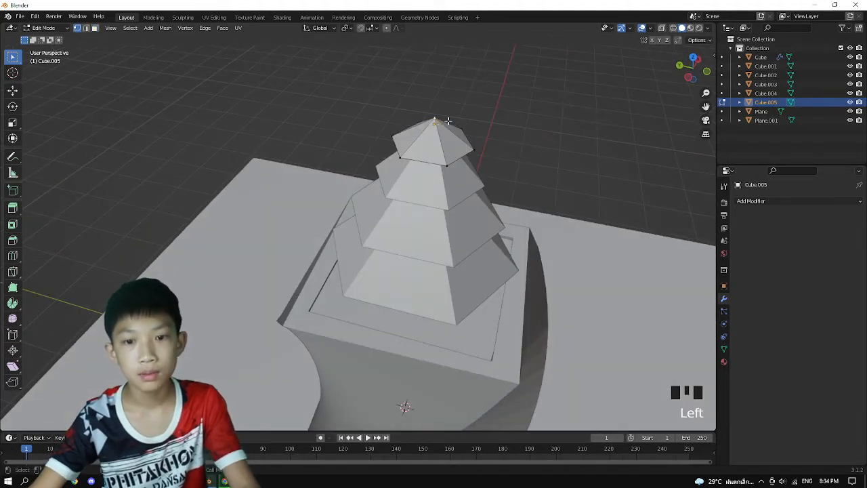
key("g")
key("z")
left_click(446, 101)
key("Tab")
Step: Examine the complete pot, tree and ground plane from several angles
scroll(395, 244, "down", 3)
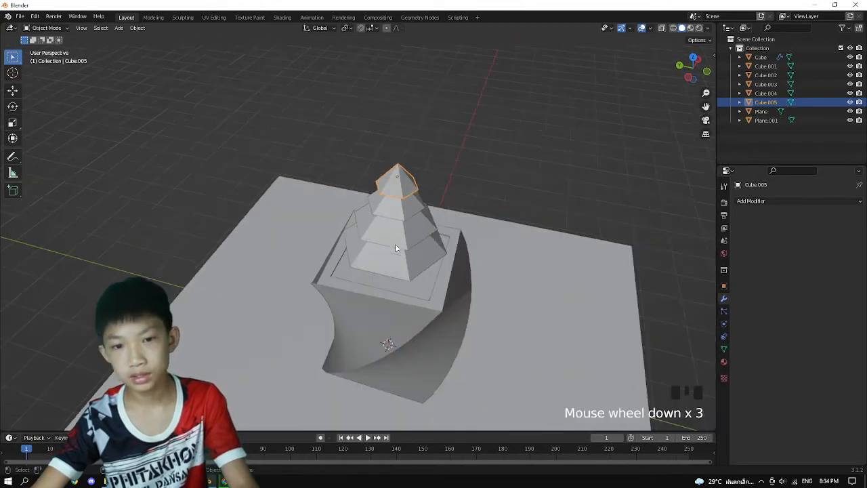
middle_click_drag(395, 244, 434, 235)
left_click(507, 210)
middle_click_drag(507, 210, 473, 201)
scroll(473, 202, "down", 2)
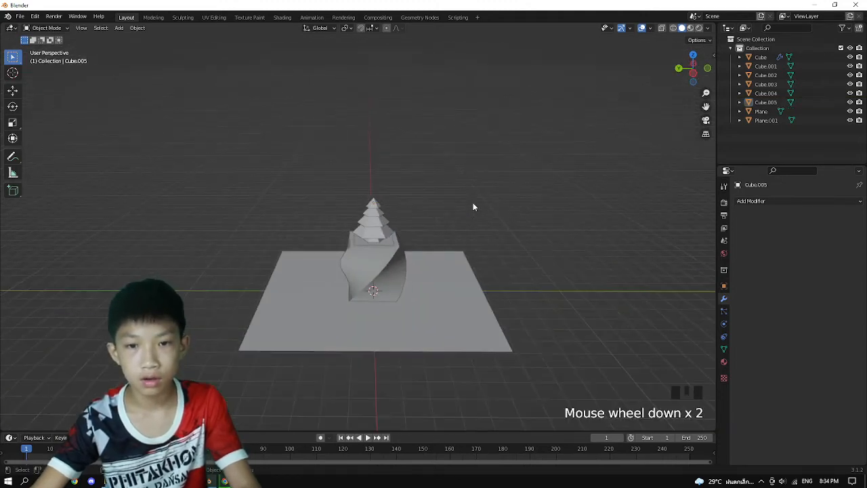
scroll(471, 207, "up", 1)
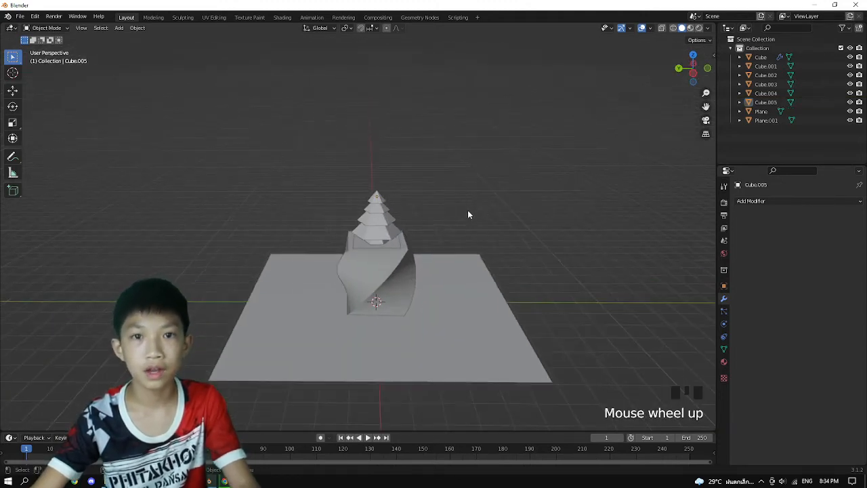
left_click(445, 275)
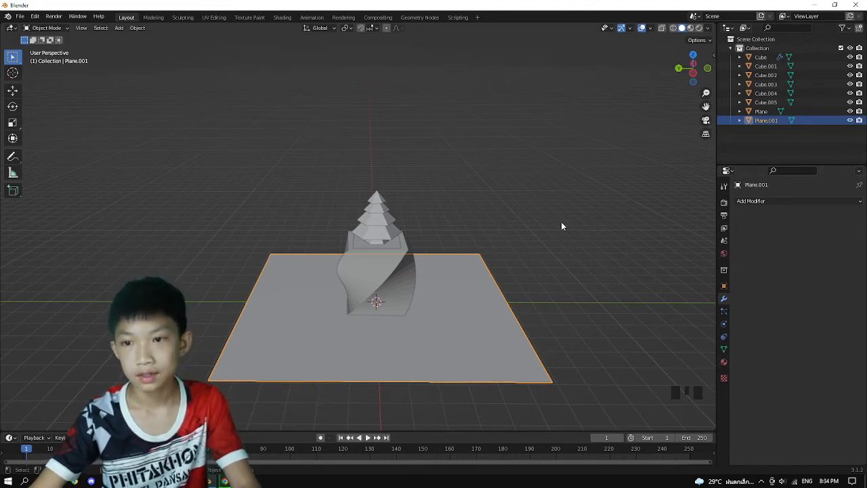
left_click(432, 291)
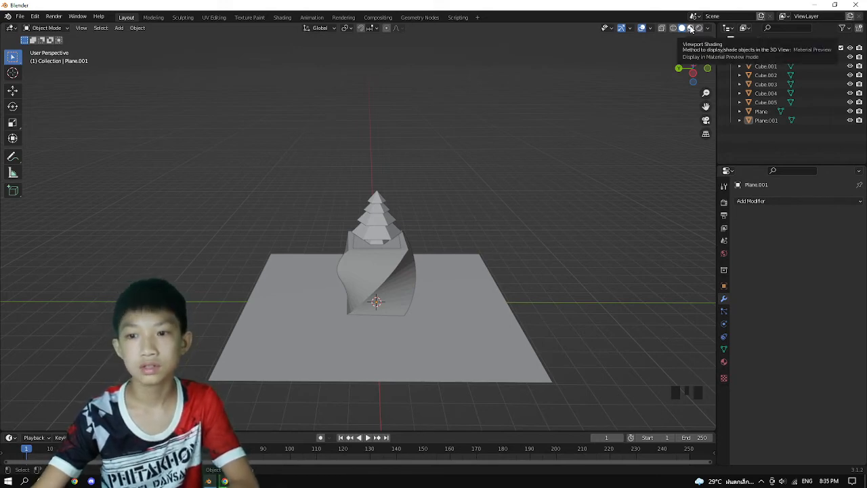
Step: Show the scene in Material Preview and set the twisted pot's base color to black
left_click(690, 29)
left_click(380, 276)
middle_click_drag(380, 277, 496, 304)
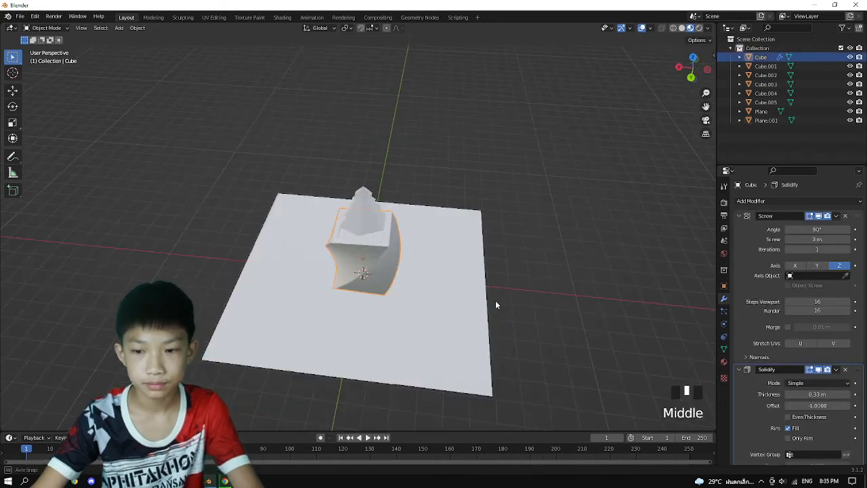
left_click(724, 361)
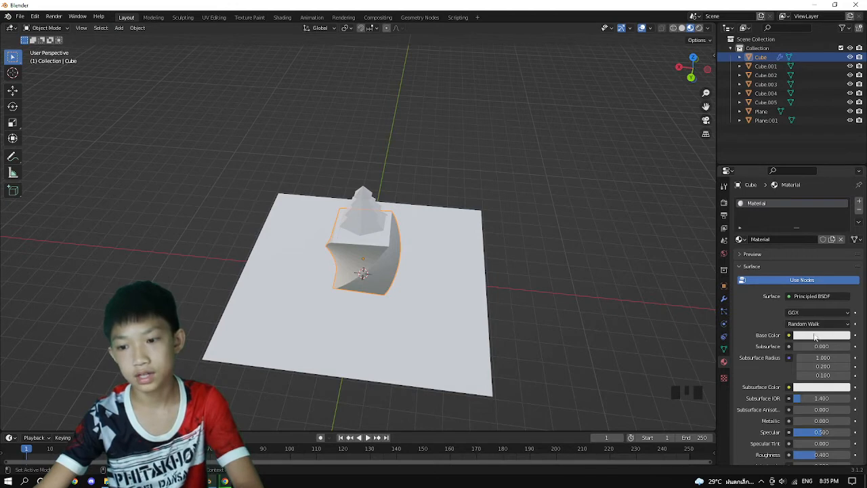
key("Left")
key("Left")
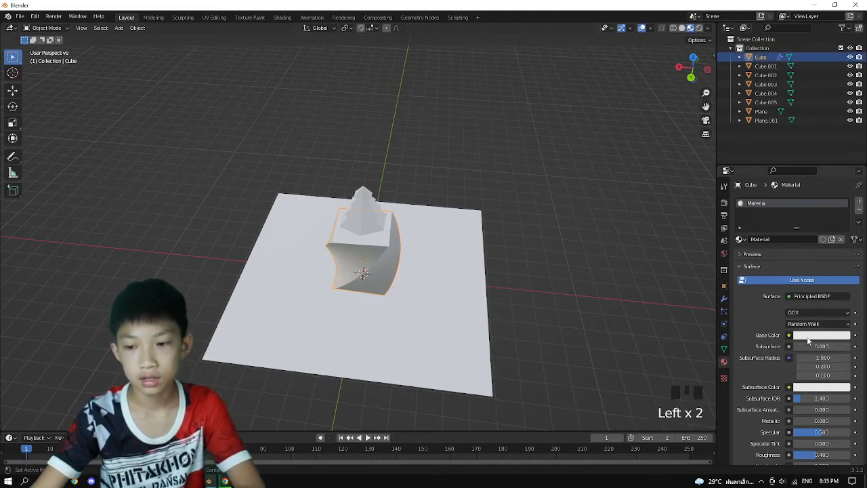
left_click(828, 335)
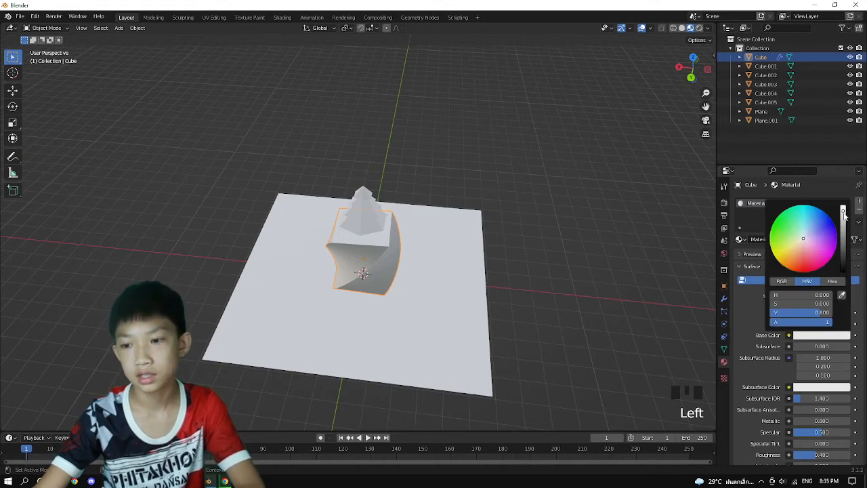
left_click_drag(843, 214, 843, 271)
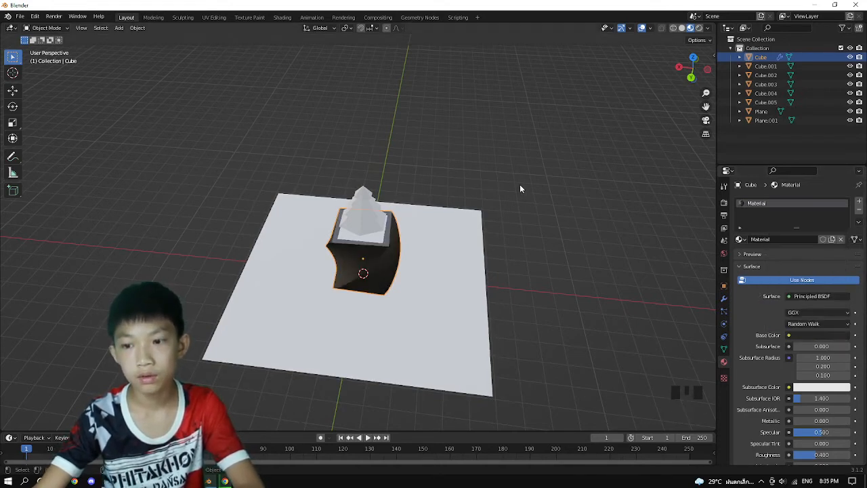
left_click(510, 200)
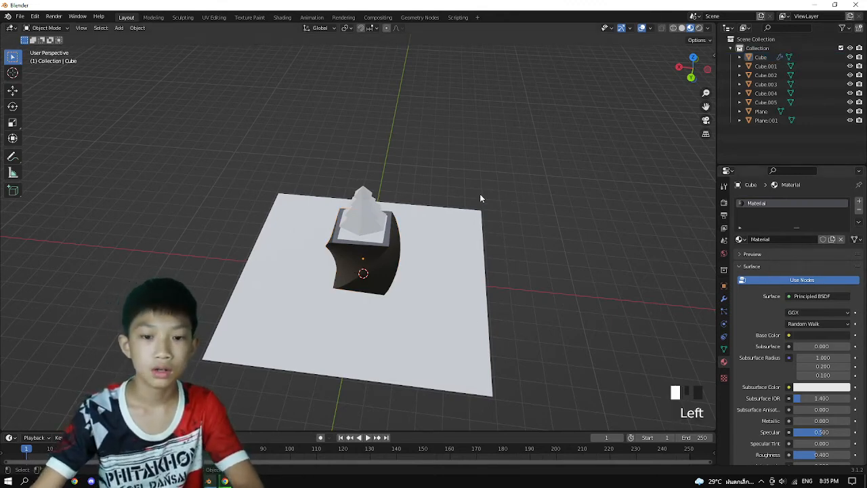
Step: Give the ground plane a new material with a darkened orange-brown base color, hue 0.067 and saturation 0.946
left_click(474, 248)
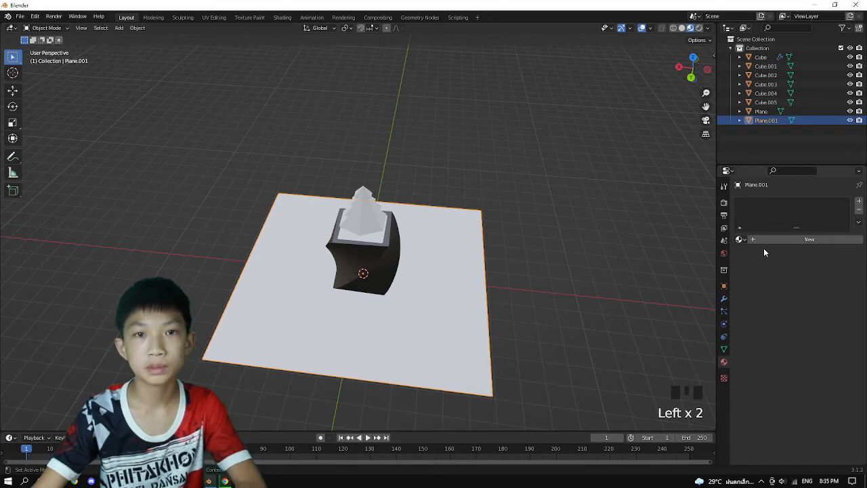
left_click(778, 240)
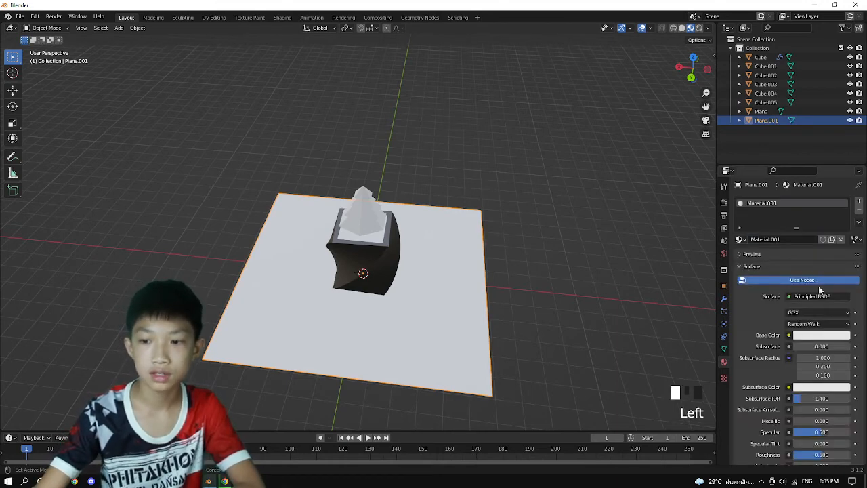
left_click(821, 335)
left_click(792, 253)
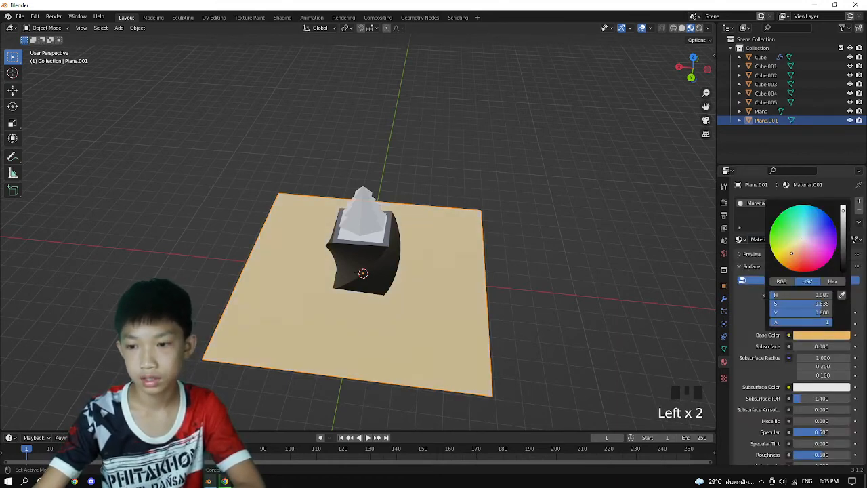
left_click_drag(791, 253, 788, 259)
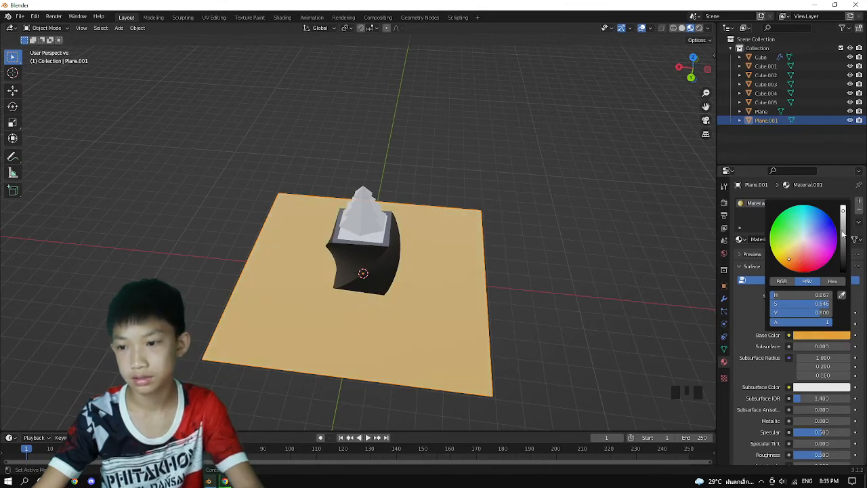
left_click_drag(842, 231, 843, 227)
left_click(635, 219)
Step: Assign the ground plane's Material.001 to the soil surface inside the pot
scroll(576, 230, "up", 4)
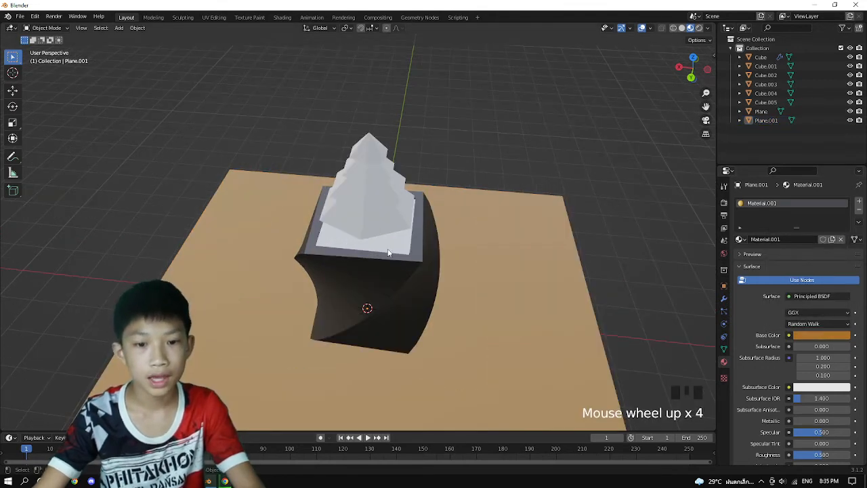
left_click(528, 238)
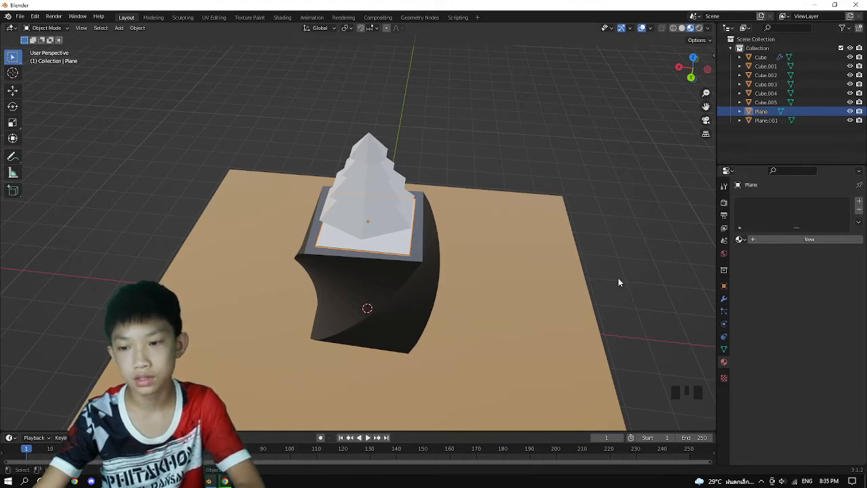
left_click(740, 240)
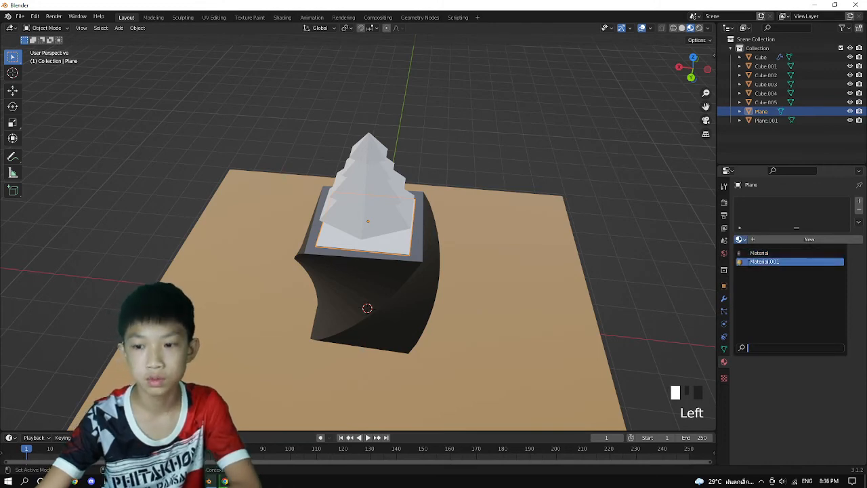
left_click(764, 262)
left_click(480, 168)
Step: Give the tree trunk a new material with a darkened orange-brown base color, hue 0.058 and saturation 0.977
middle_click_drag(480, 168, 370, 193)
left_click(375, 229)
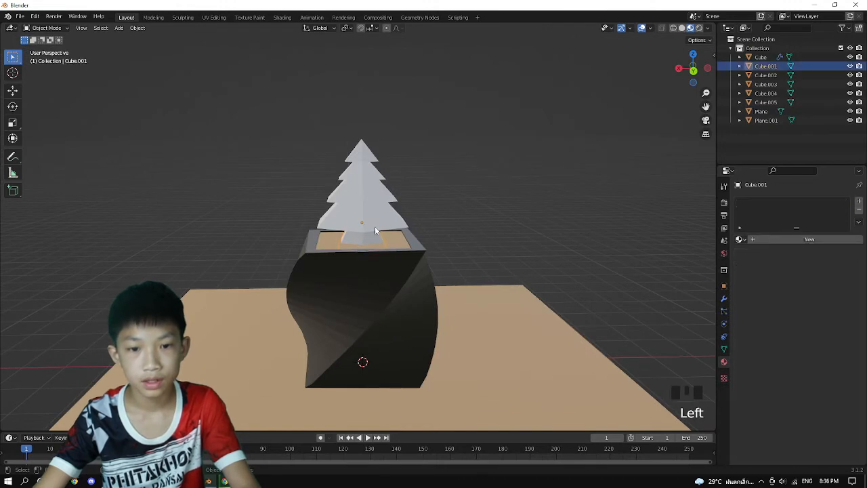
middle_click_drag(351, 221, 382, 207)
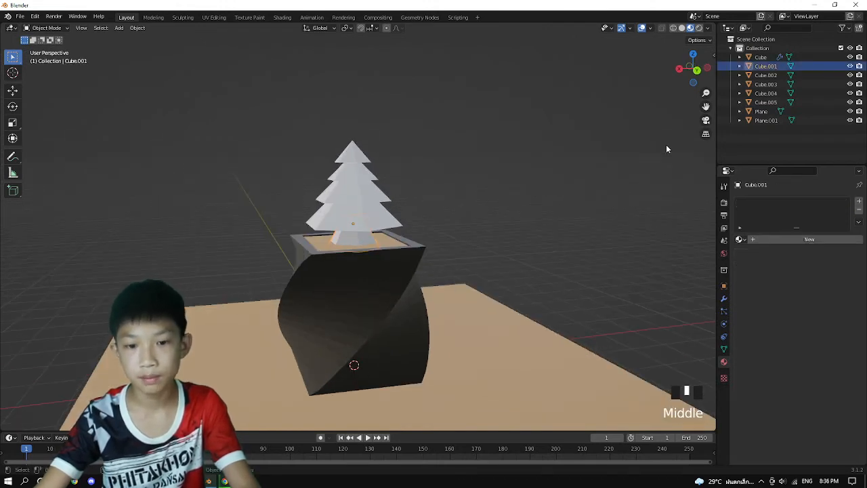
left_click(774, 238)
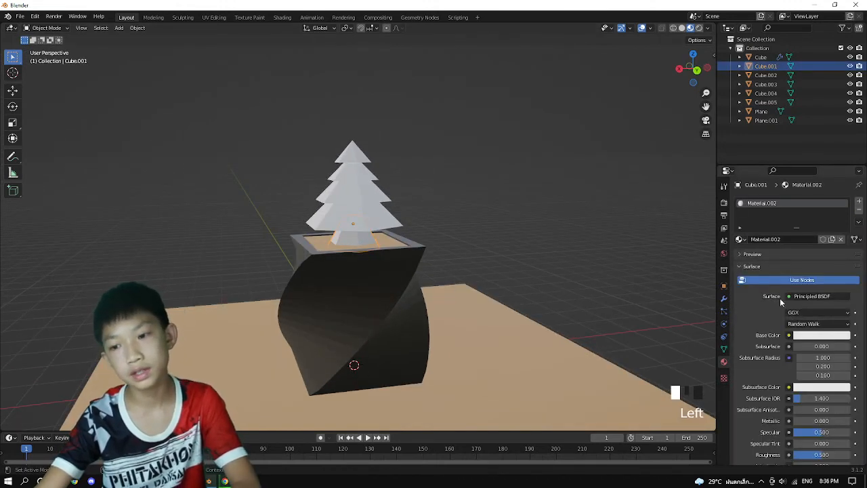
left_click(815, 335)
left_click(796, 255)
left_click(788, 260)
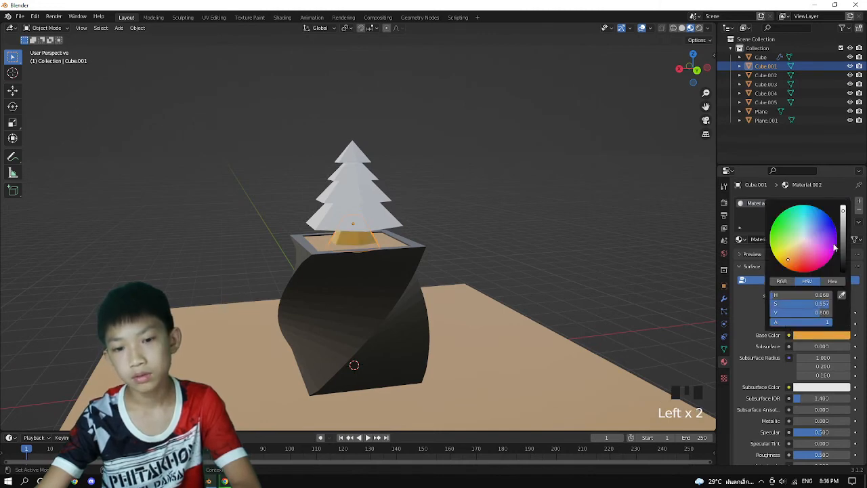
mouse_move(844, 221)
left_mouse_down()
mouse_move(844, 251)
mouse_move(843, 206)
left_mouse_up()
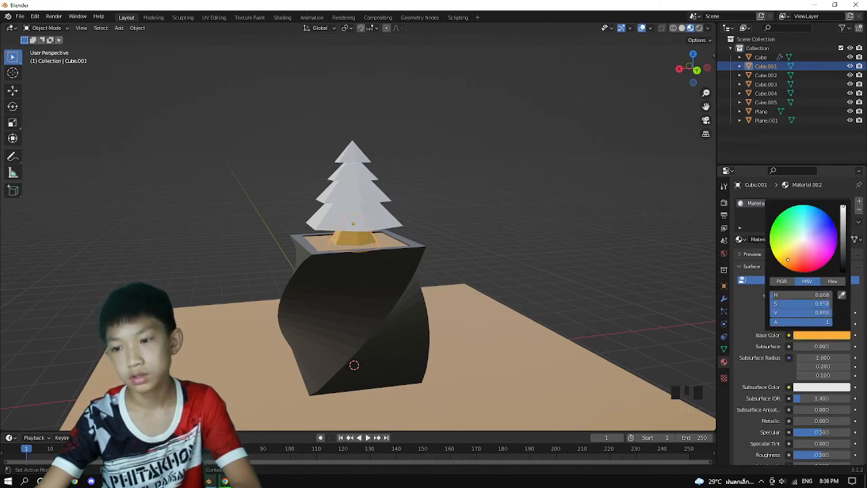
left_click(787, 263)
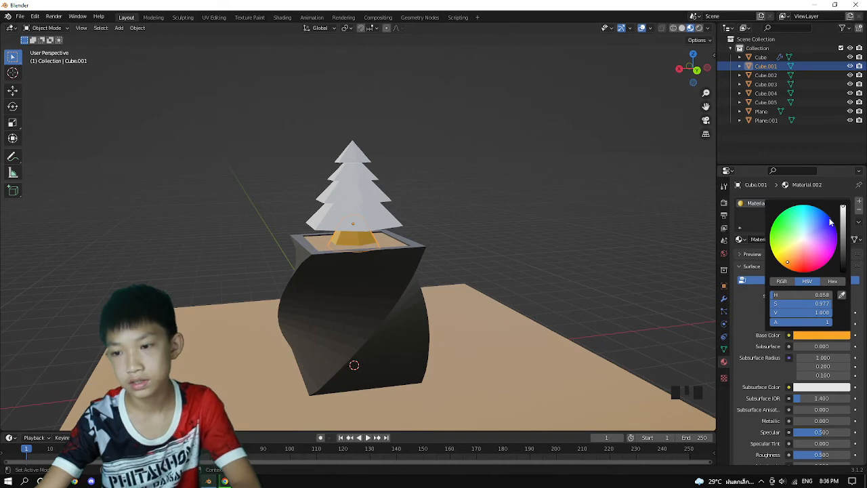
left_click_drag(844, 223, 832, 241)
left_click(532, 208)
scroll(535, 203, "up", 3)
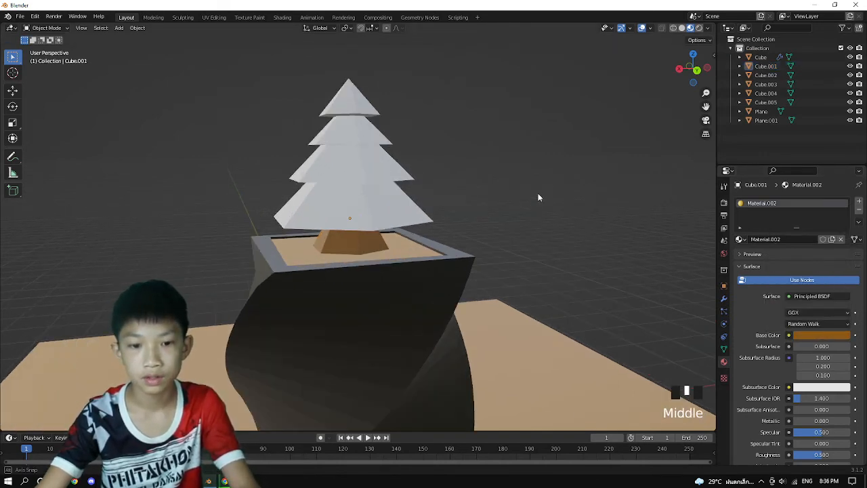
middle_click_drag(540, 196, 546, 213)
left_click(342, 198, "shift")
left_click(348, 160, "shift")
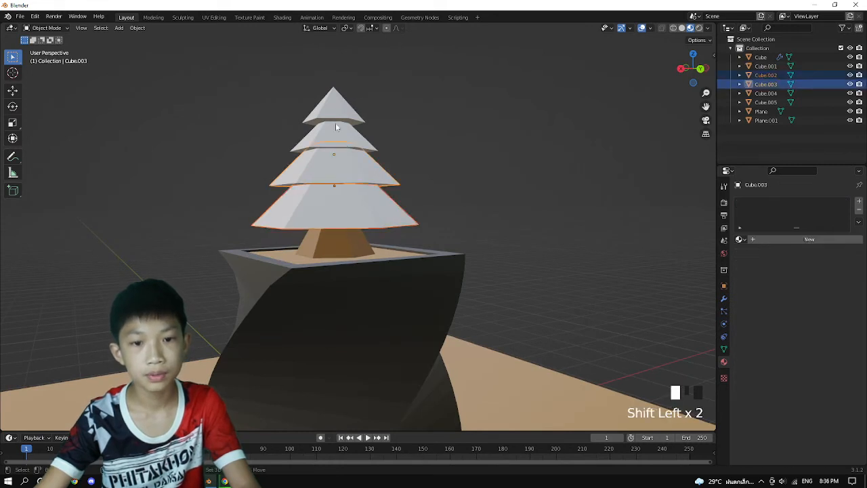
left_click(336, 132, "shift")
left_click(335, 105, "shift")
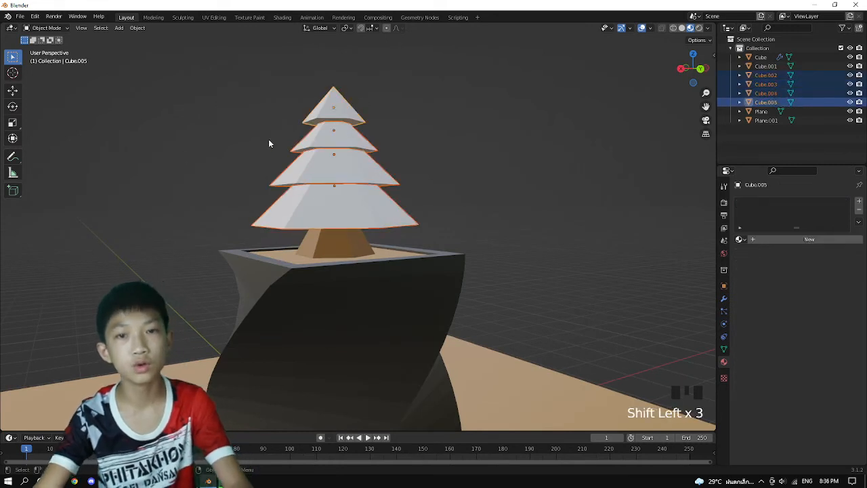
left_click(384, 96)
left_click(360, 202)
left_click(356, 163, "shift")
left_click(345, 134, "shift")
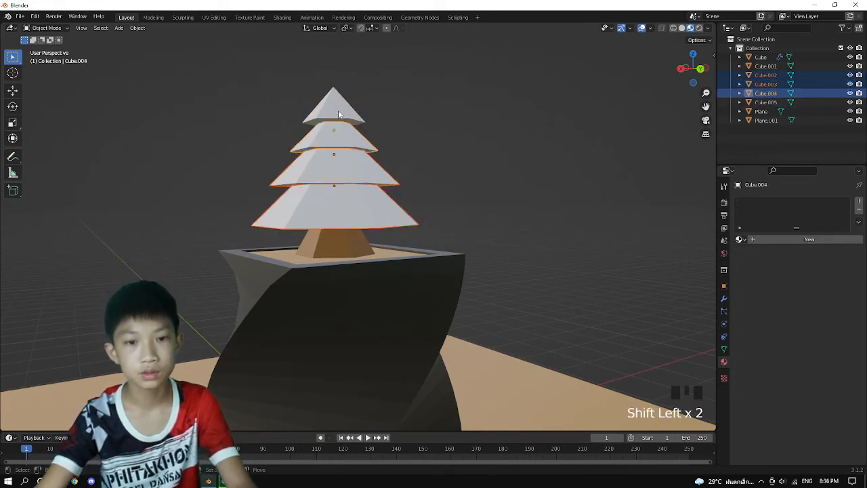
left_click(339, 112, "shift")
left_click(407, 104)
left_click(353, 198)
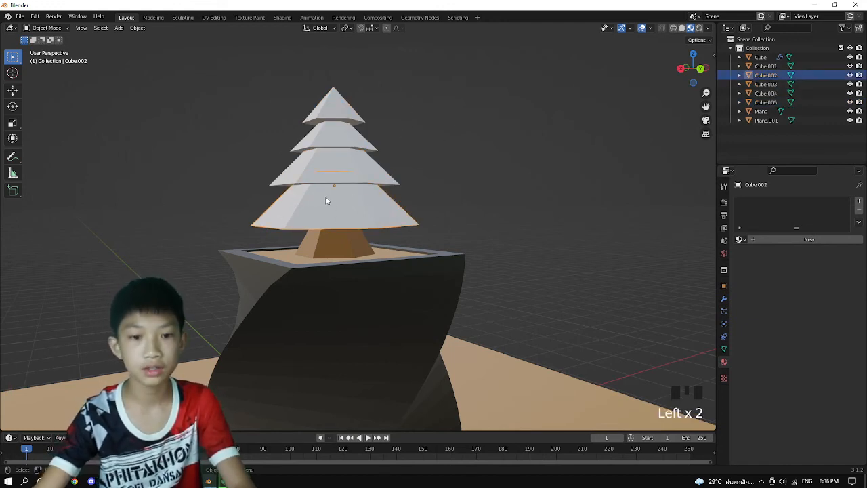
left_click(336, 145, "shift")
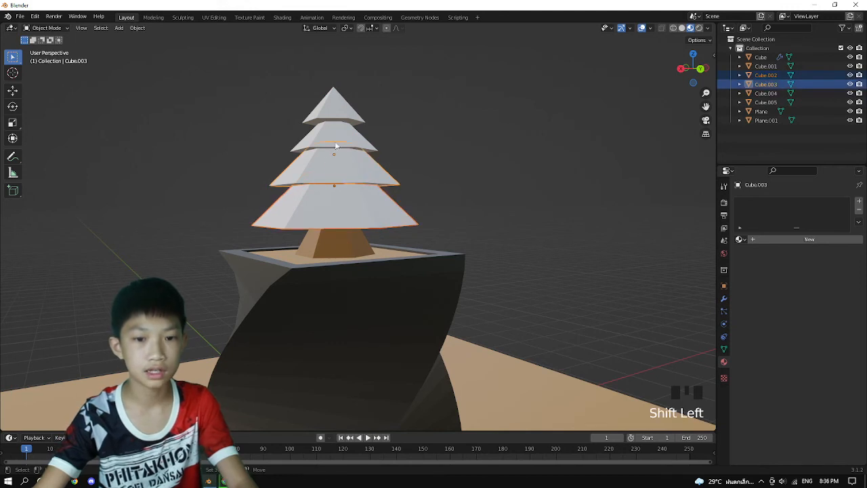
left_click(337, 132, "shift")
left_click(341, 106, "shift")
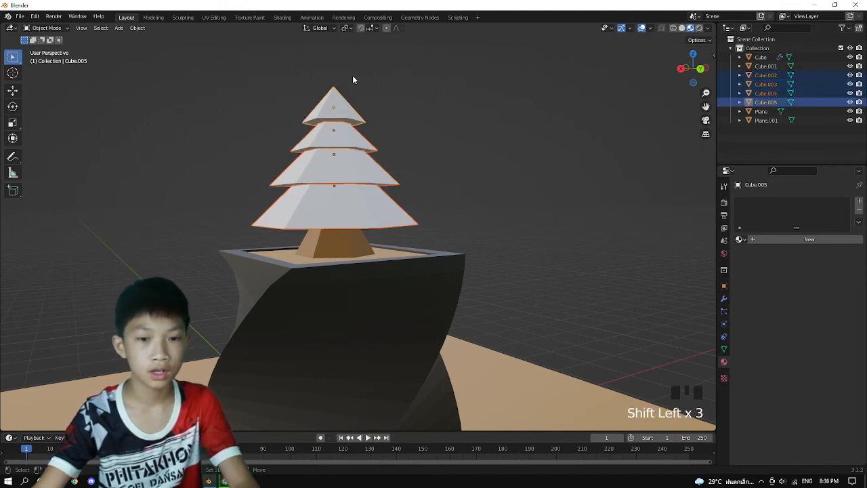
left_click(437, 201)
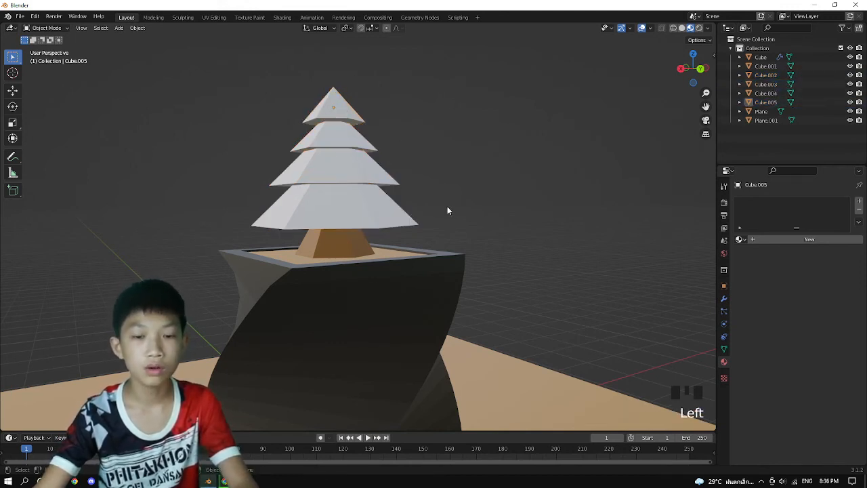
Step: Join the tree's four foliage tiers into a single object, leaving the trunk separate
left_click_drag(474, 215, 365, 70)
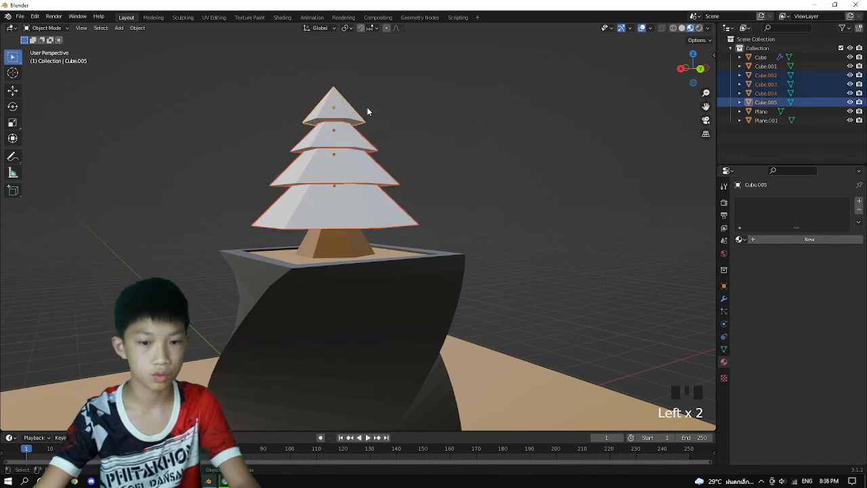
right_click(329, 157)
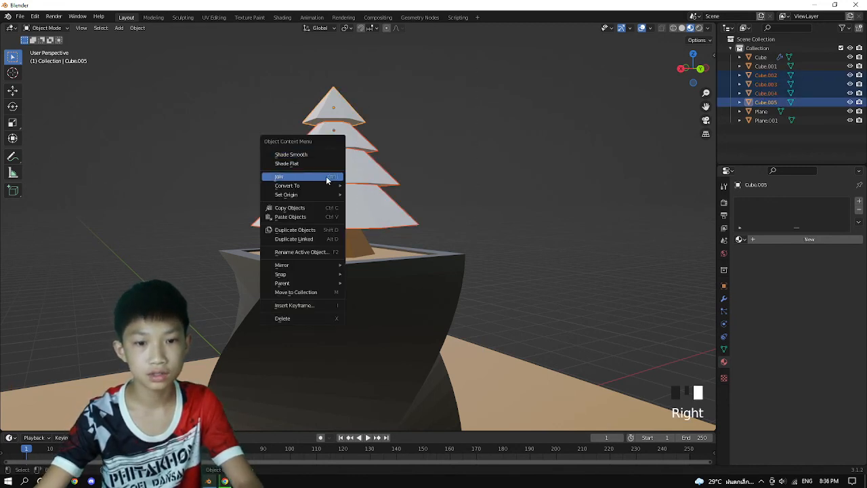
left_click(417, 159)
left_click_drag(235, 192, 319, 81)
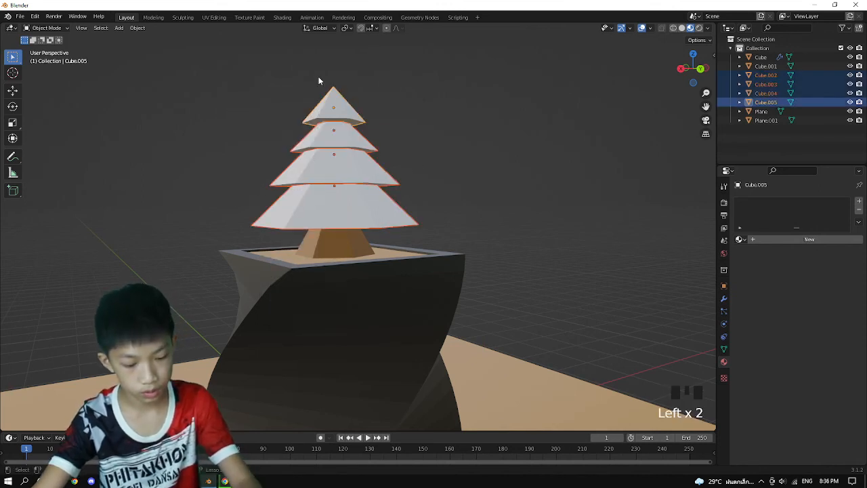
key("ctrl+j")
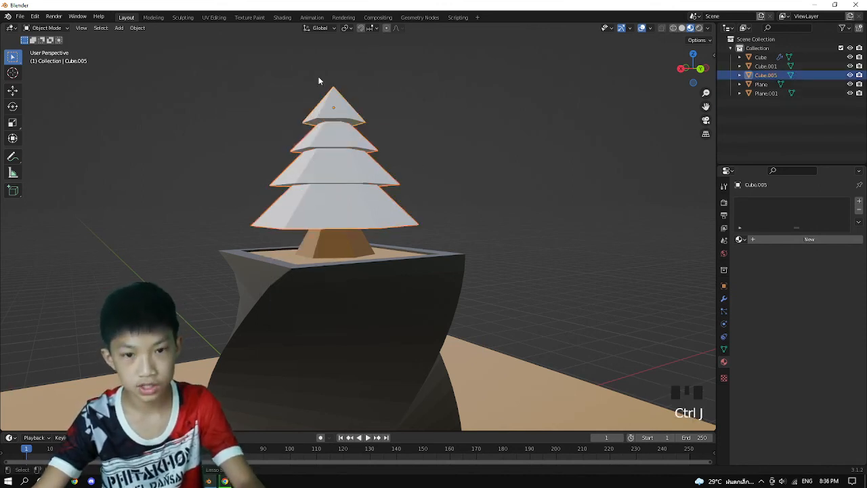
Step: Give the joined foliage a new material with a green base color, hue about 0.32, saturation 1.000 and value 0.326
left_click(766, 240)
left_click(821, 334)
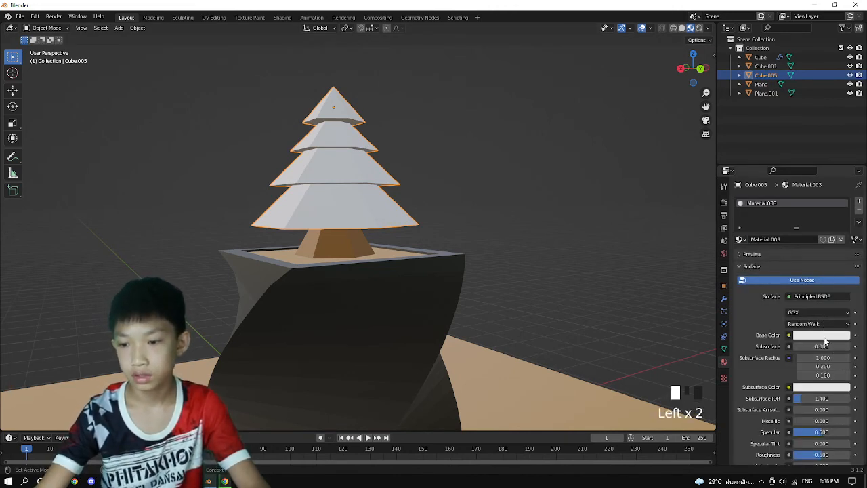
left_click_drag(792, 244, 772, 228)
left_click_drag(843, 220, 844, 229)
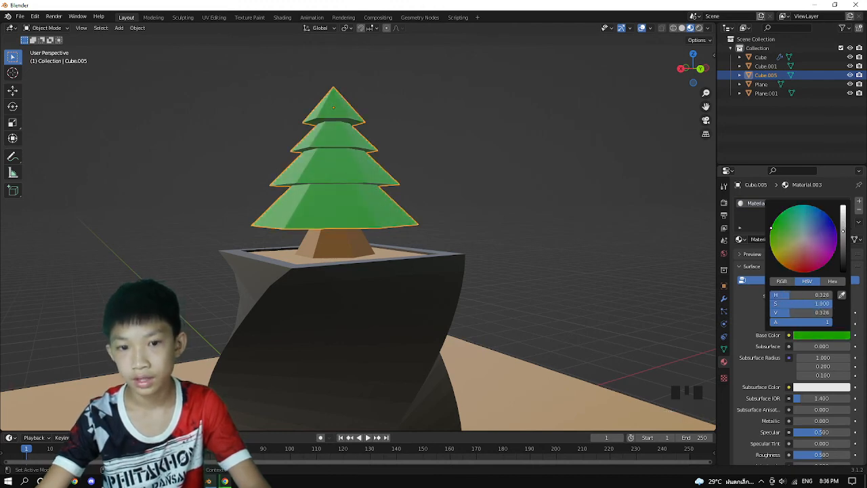
left_click(510, 188)
Step: Examine the colored scene and review the Screw and Solidify modifier settings of the twisted pot
scroll(561, 360, "down", 5)
middle_click_drag(560, 360, 521, 349)
scroll(571, 393, "up", 2)
left_click(454, 216)
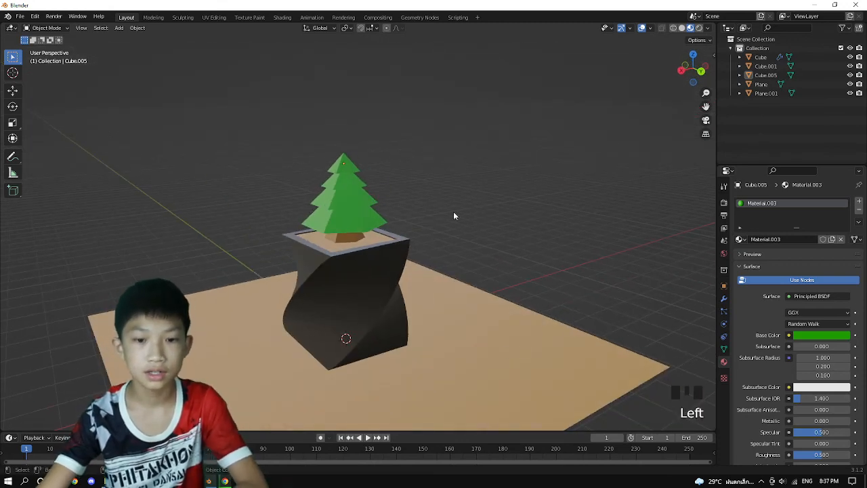
left_click(334, 310)
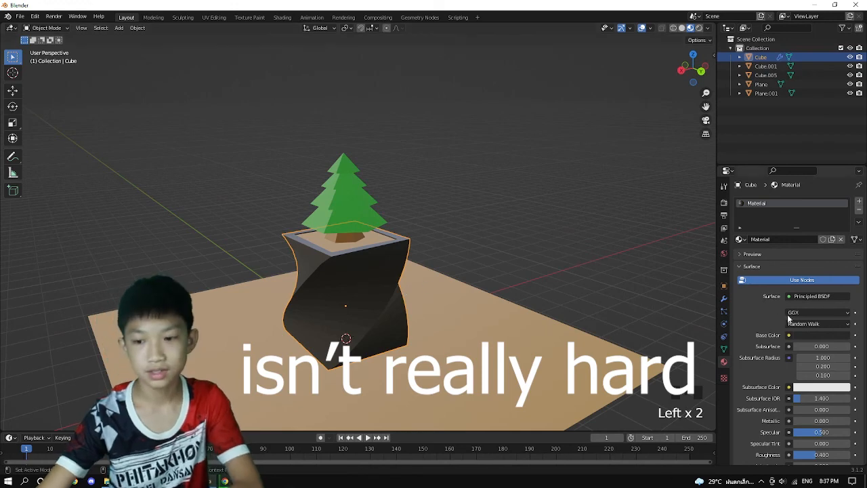
left_click(724, 298)
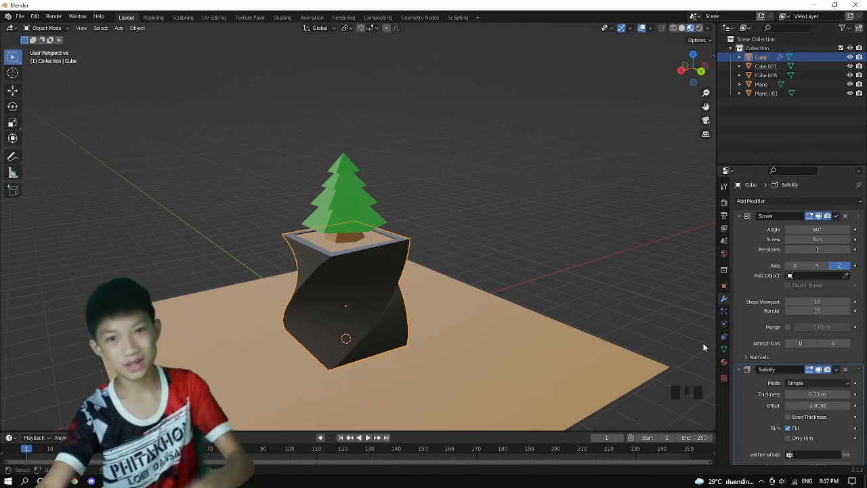
left_click(532, 228)
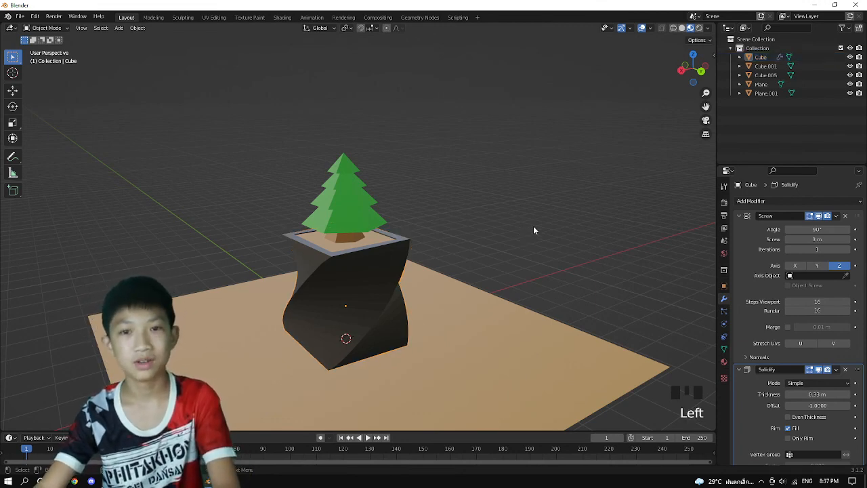